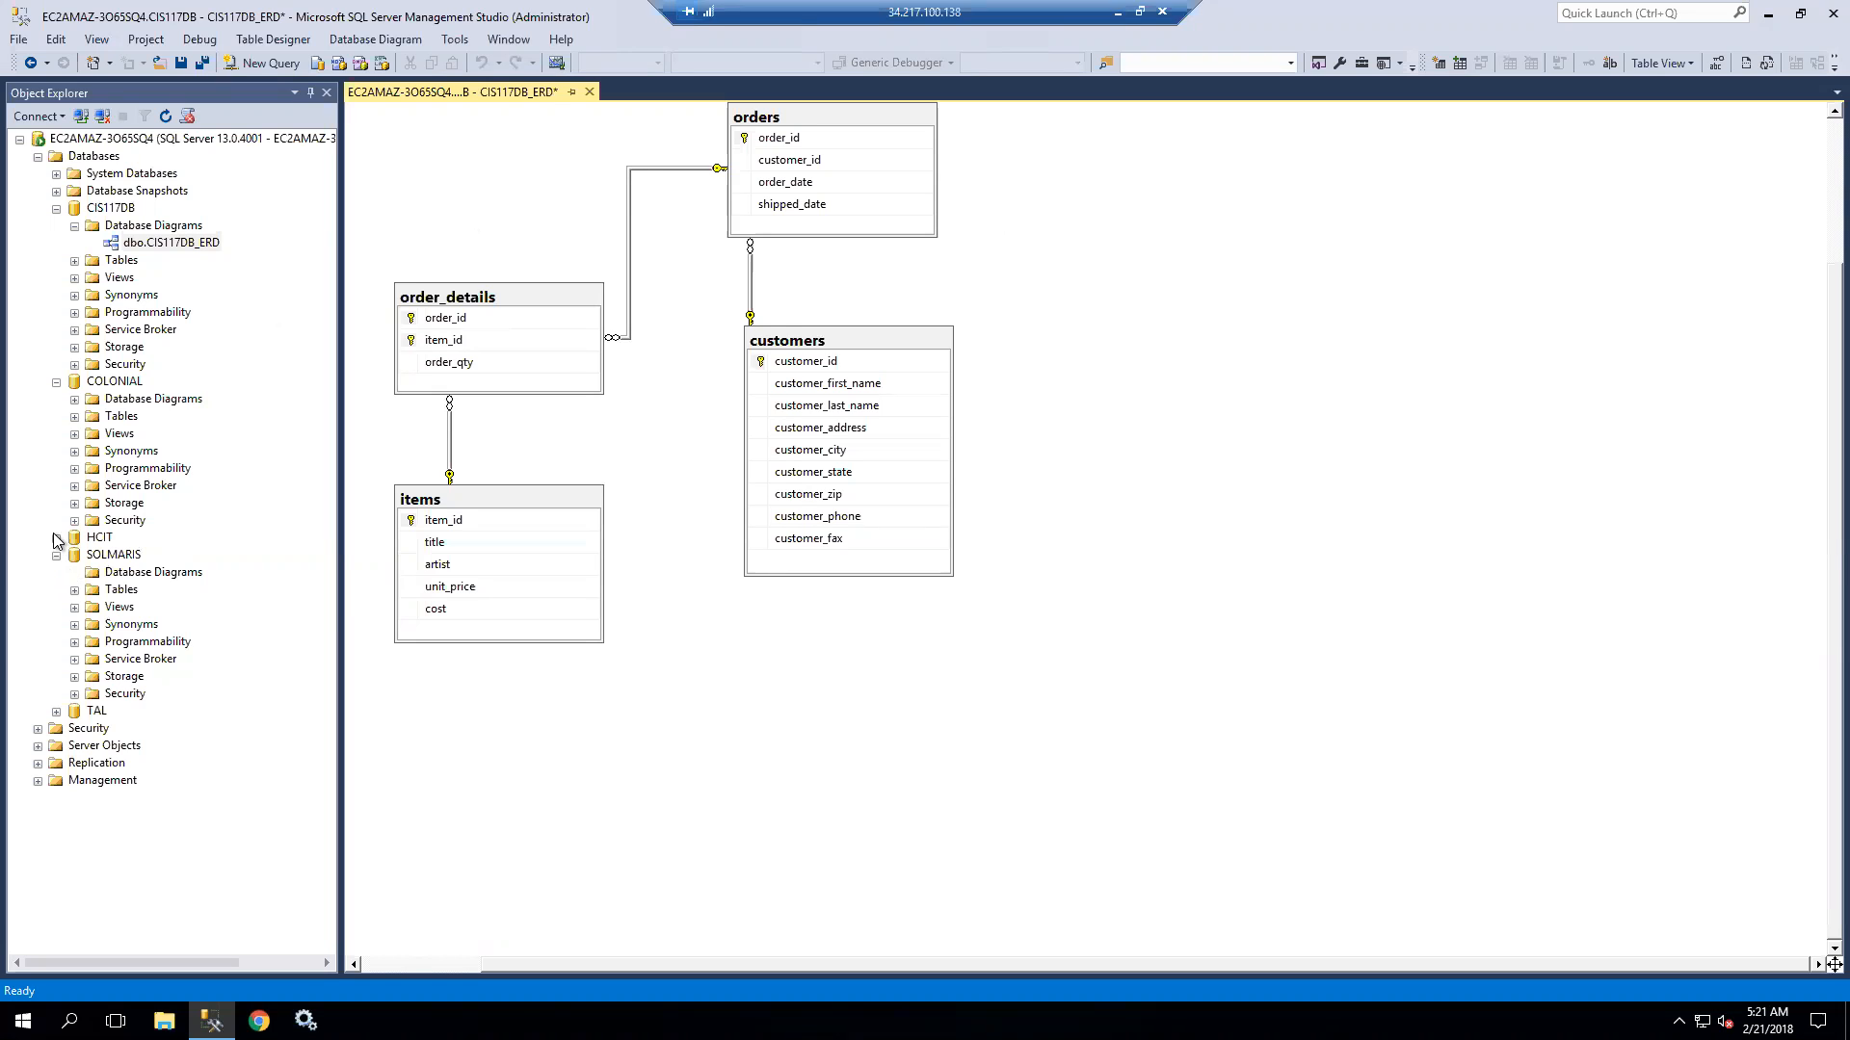
Expand the HCIT database in the object tree and check the options available for its database diagrams.
left_click(56, 538)
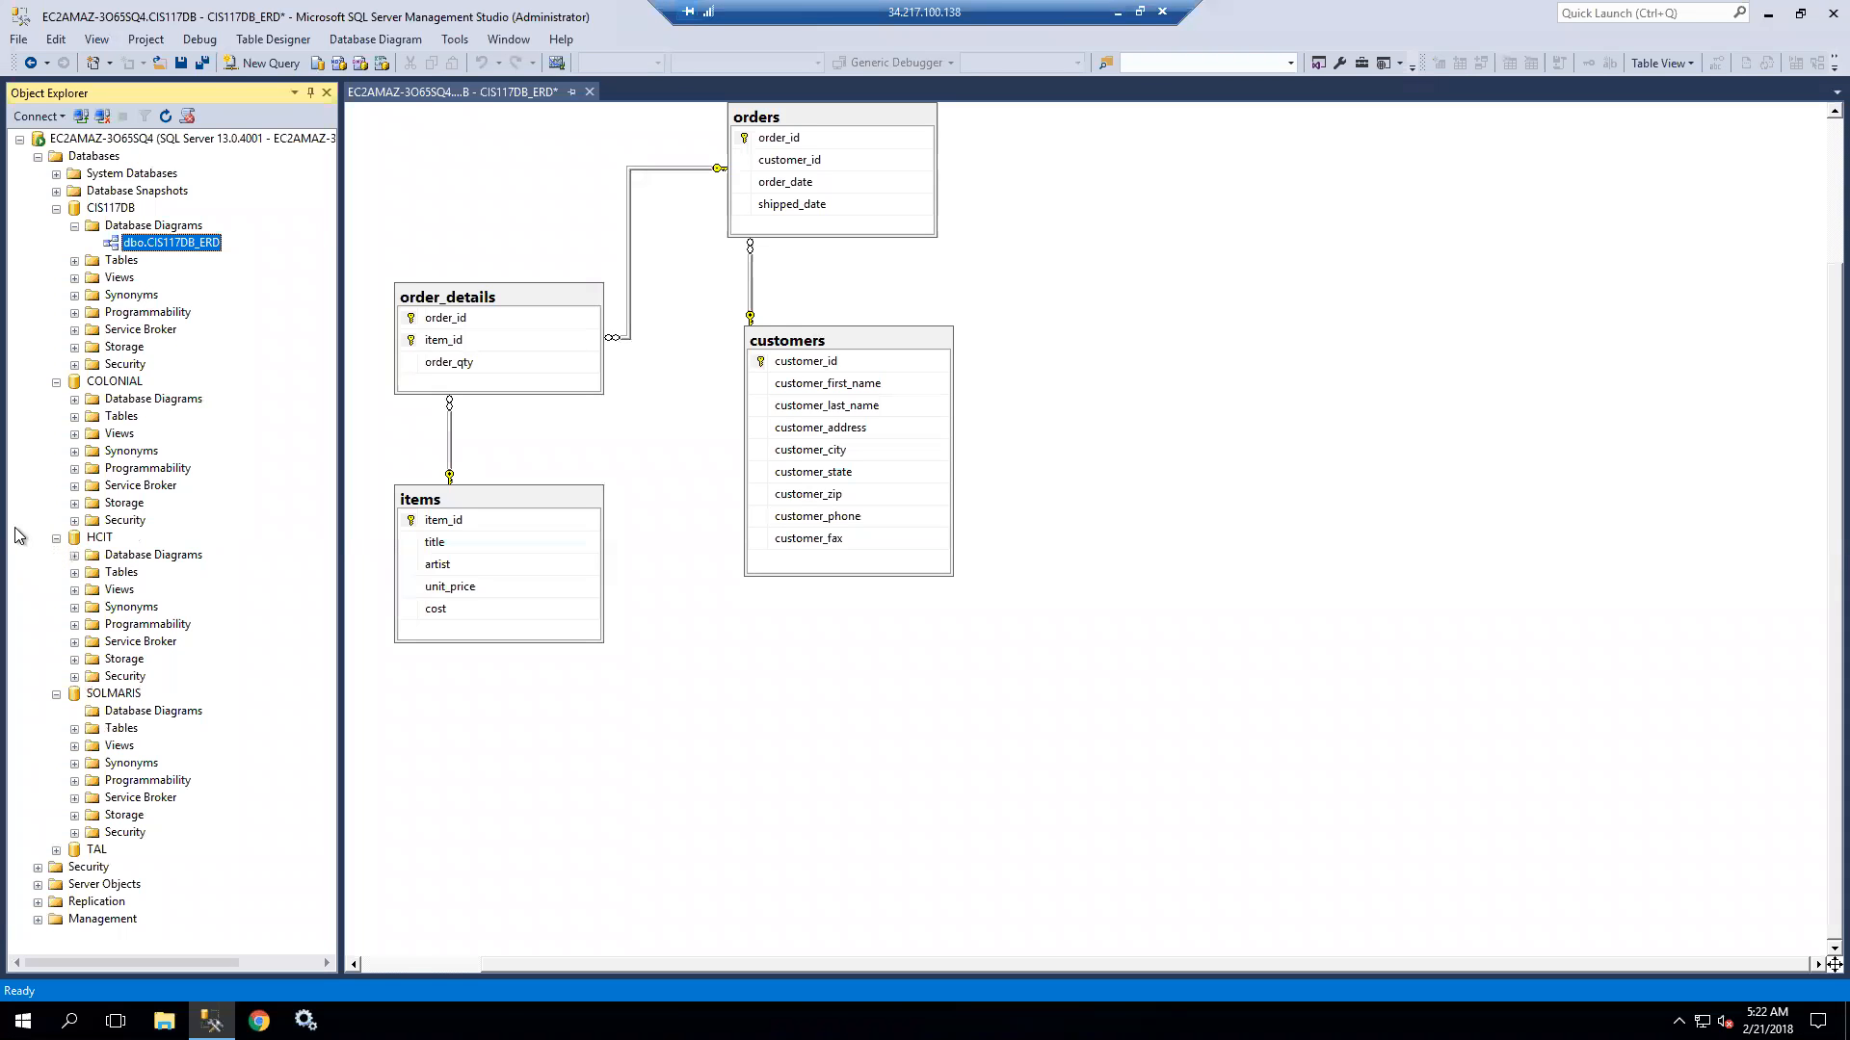
left_click(115, 557)
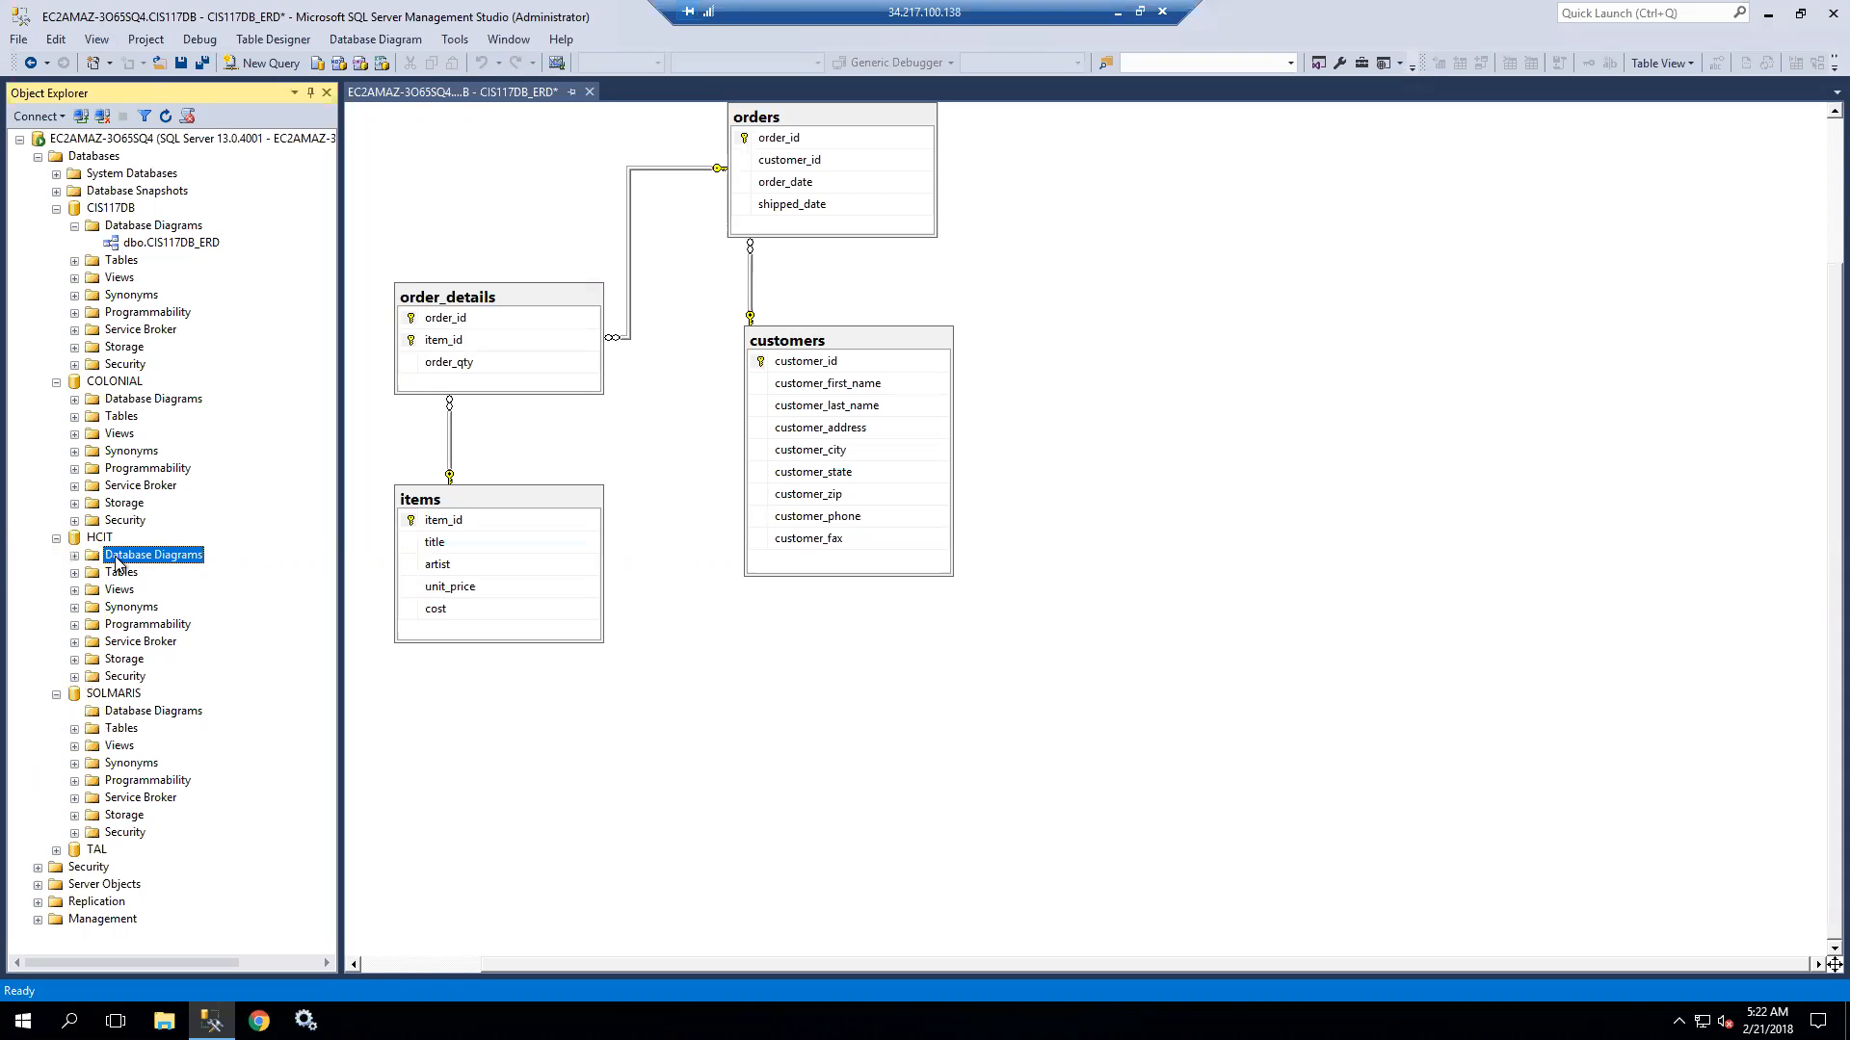
right_click(117, 562)
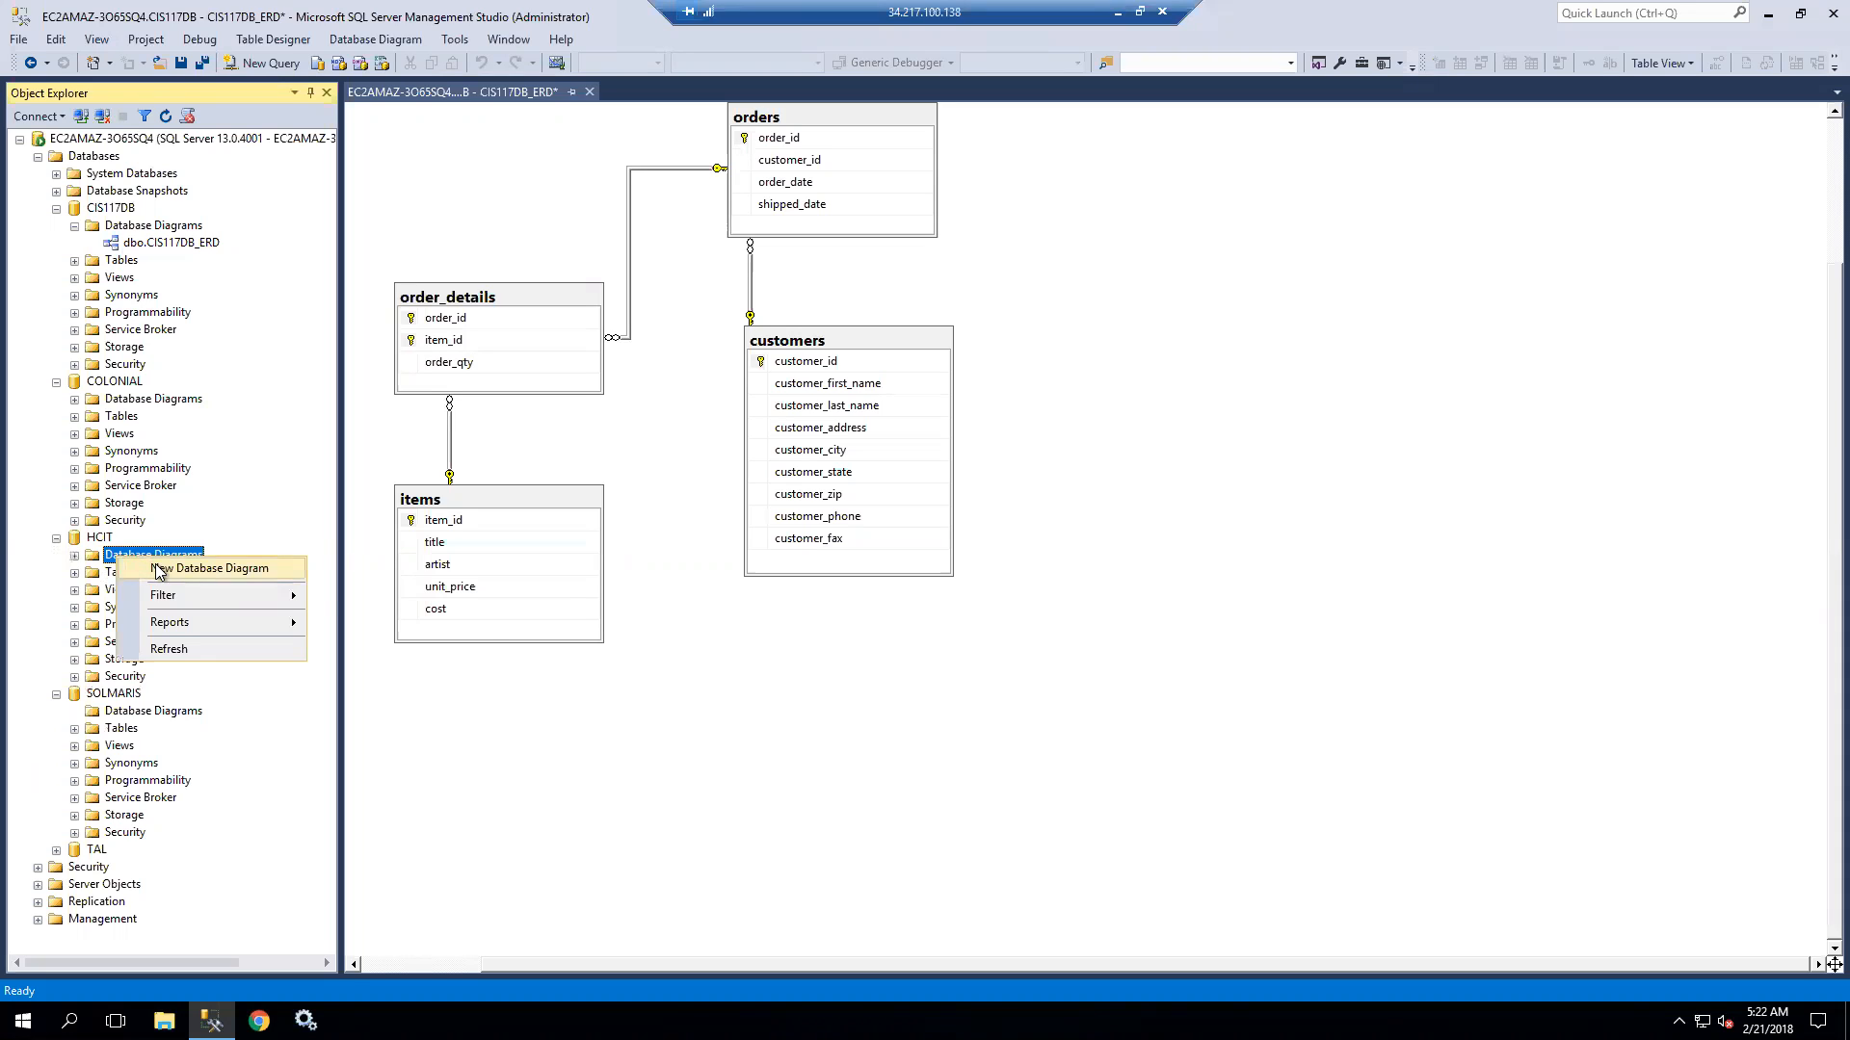
left_click(610, 686)
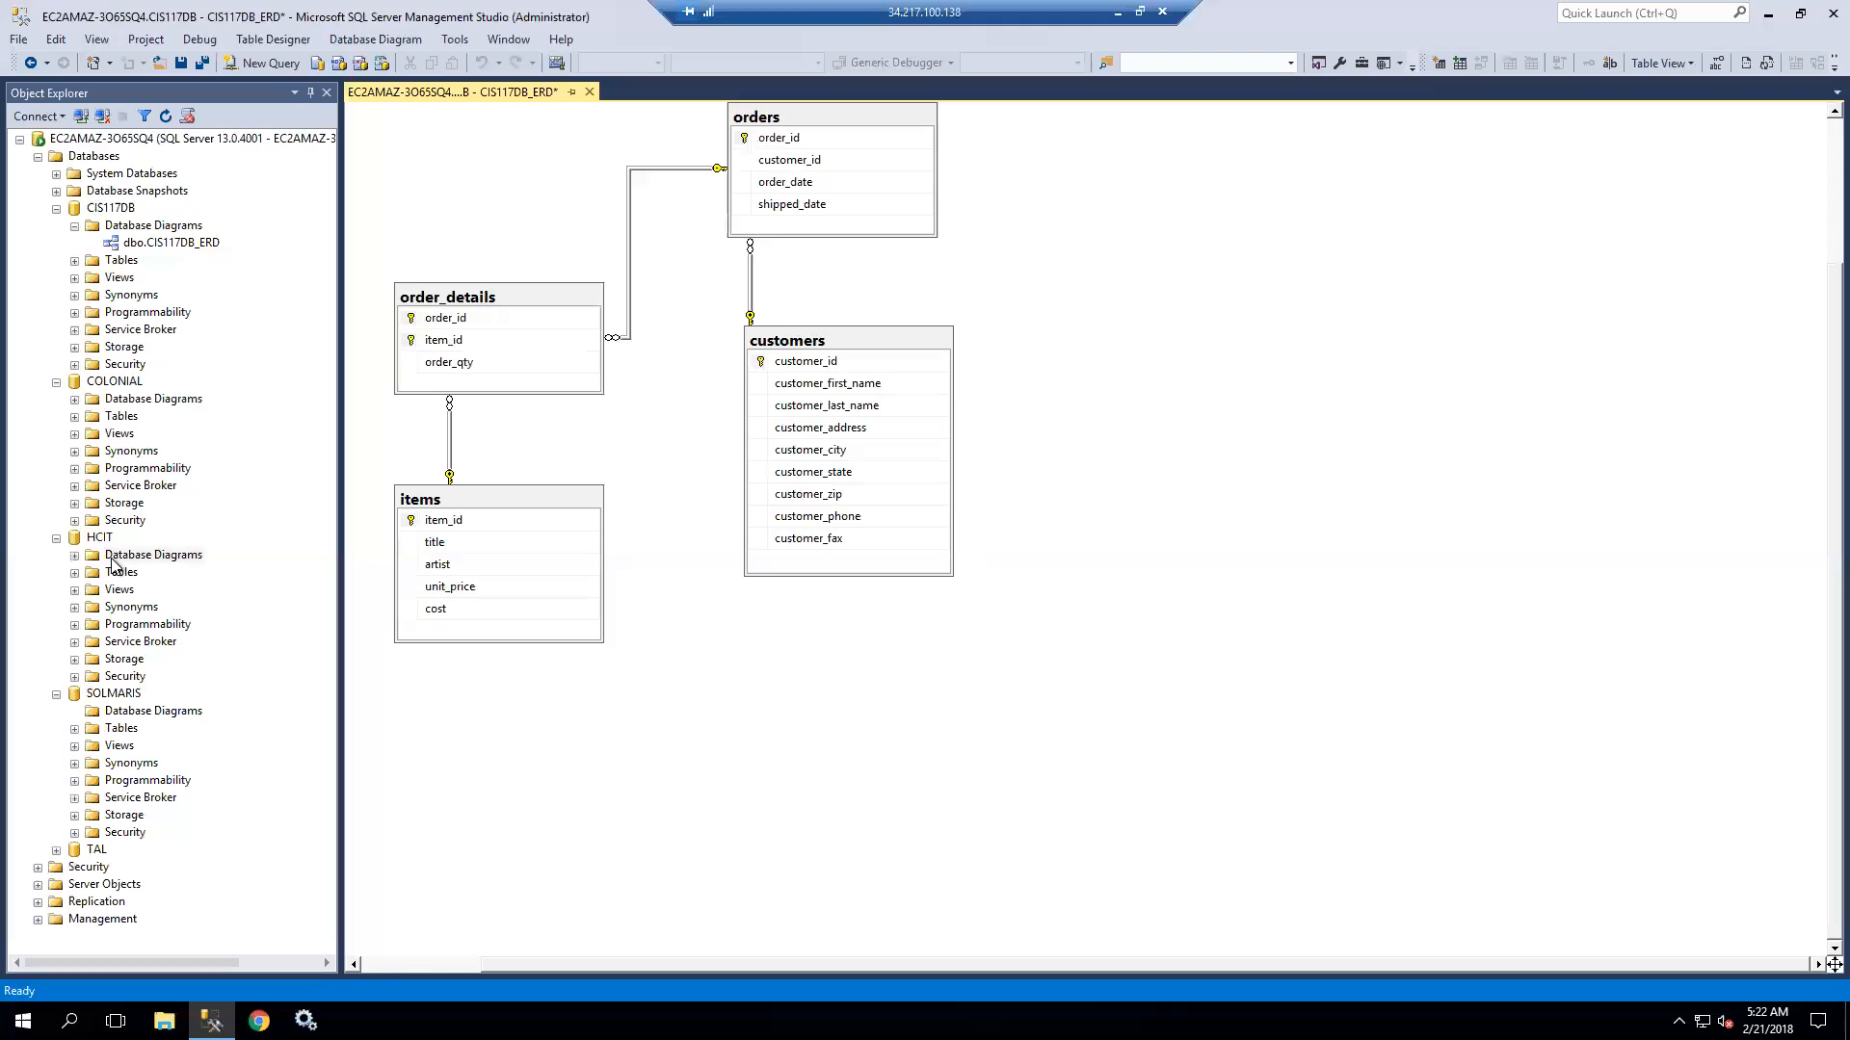
left_click(122, 661)
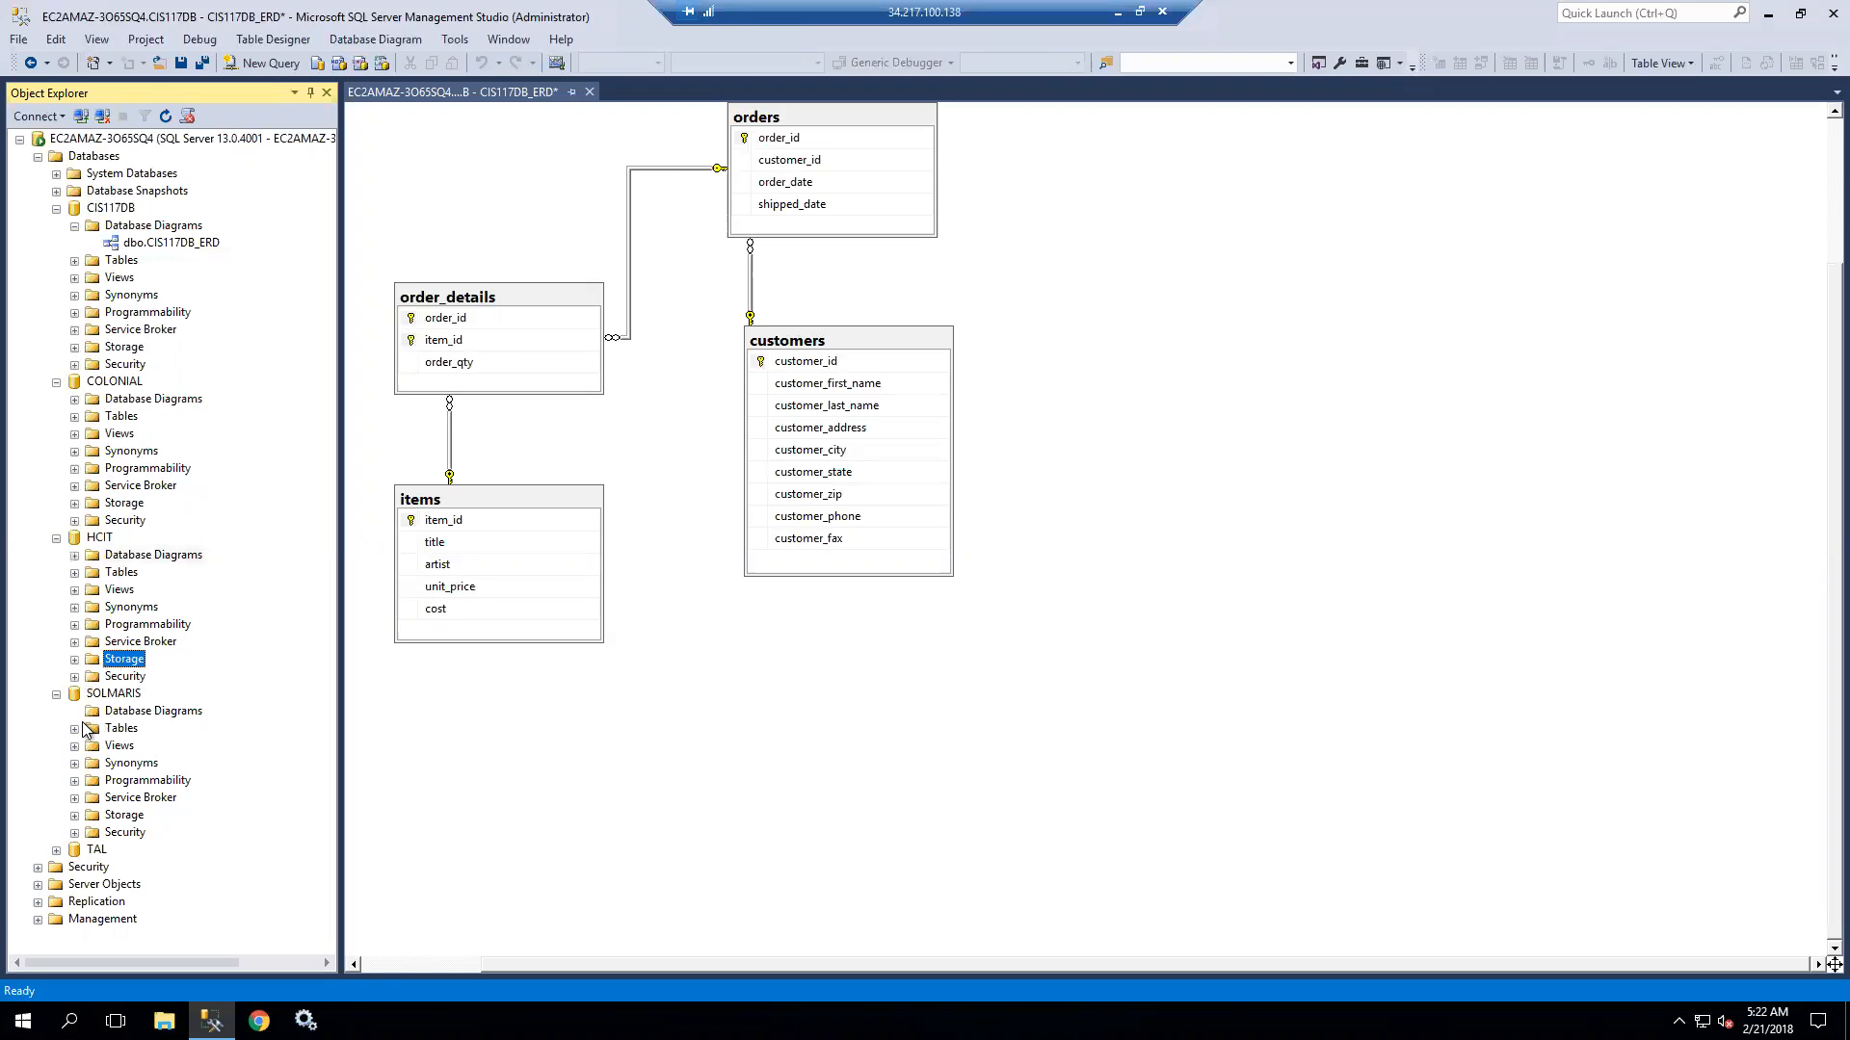
Start a new database diagram for the SOLMARIS database and create its required diagram support objects.
left_click(113, 713)
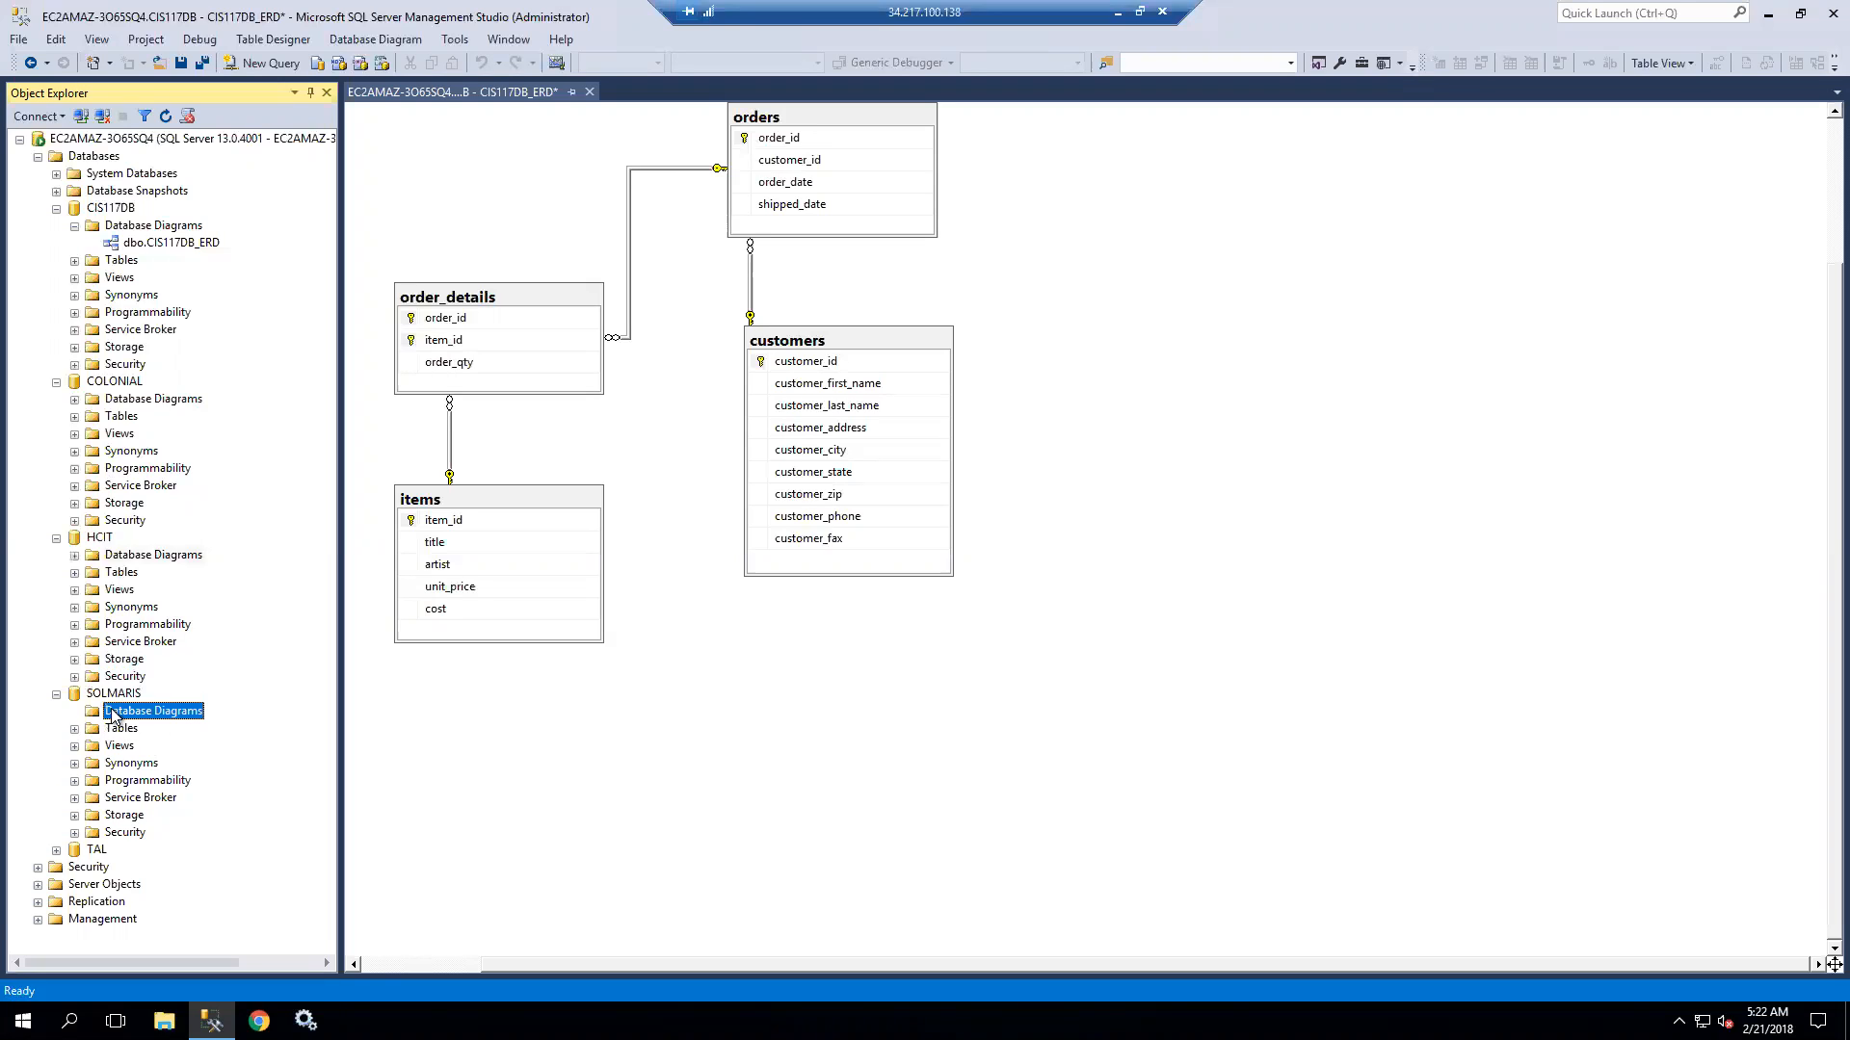
right_click(113, 713)
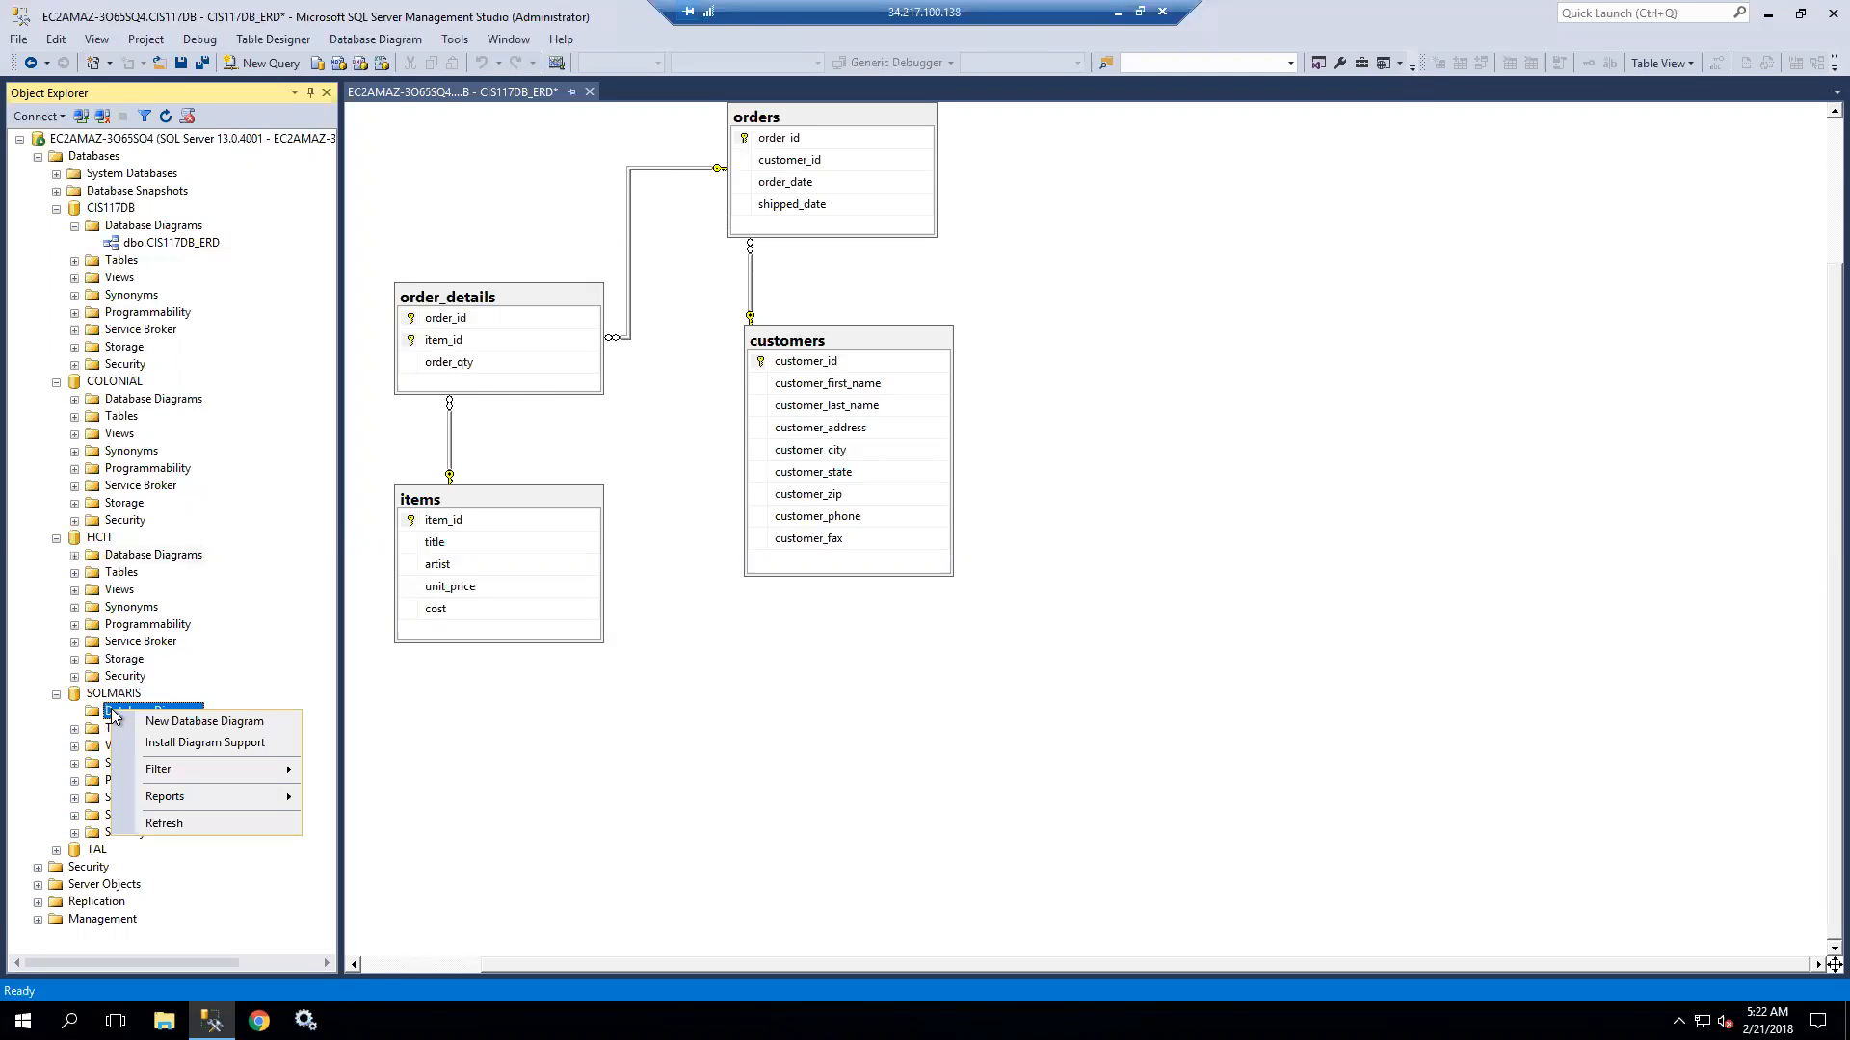
left_click(159, 722)
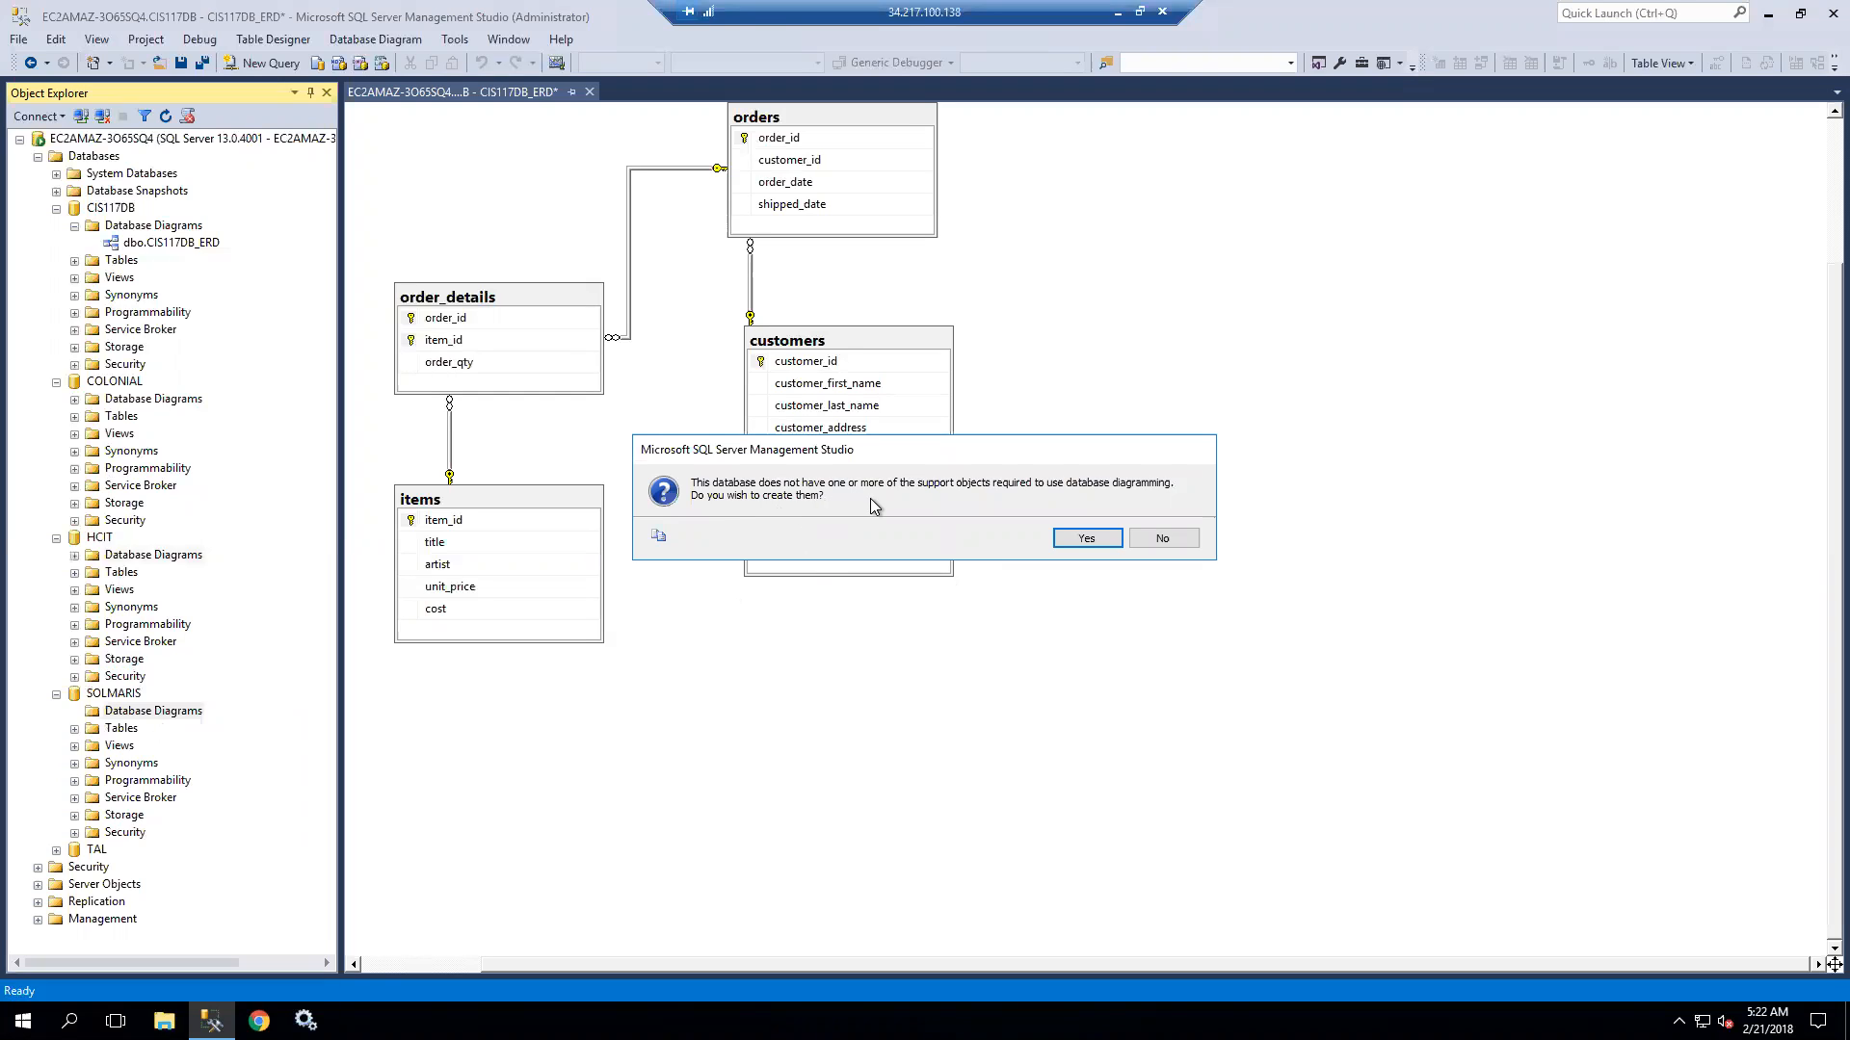
left_click(1073, 541)
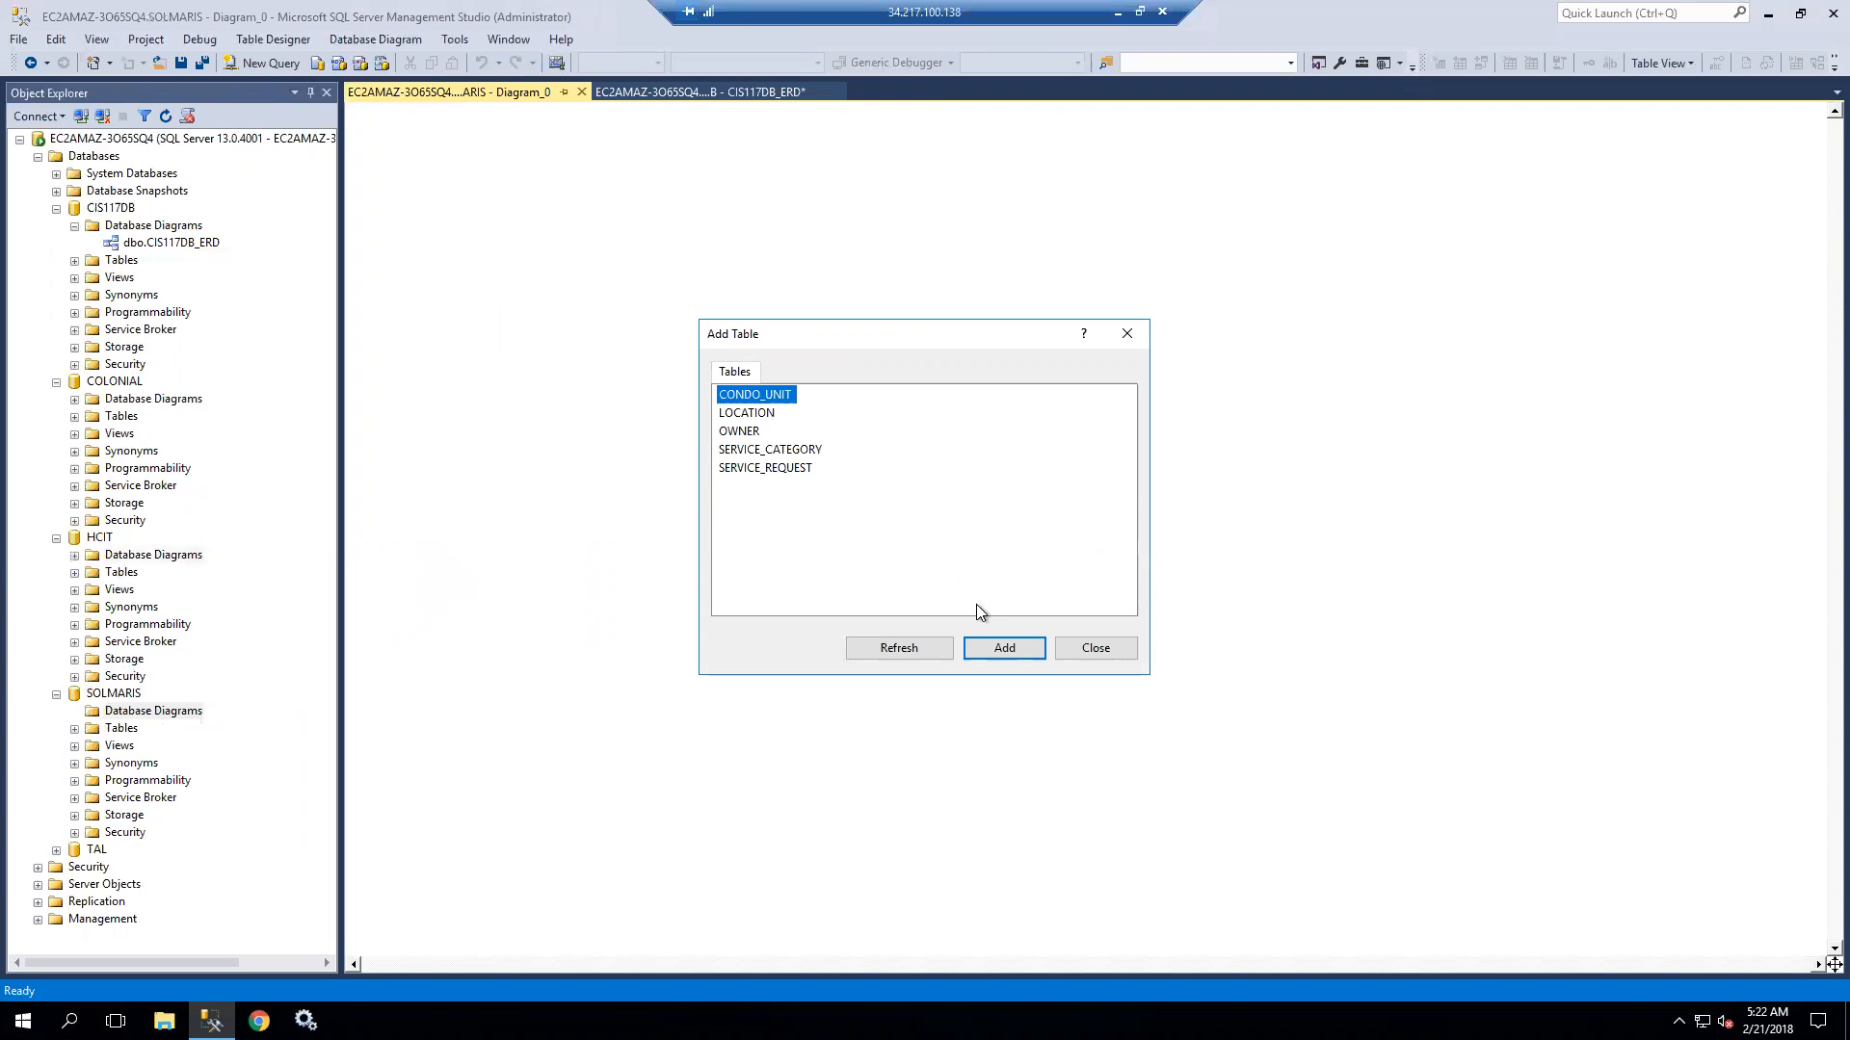
Add the CONDO_UNIT, LOCATION, OWNER, SERVICE_CATEGORY and SERVICE_REQUEST tables to the SOLMARIS diagram.
left_click(1000, 655)
left_click(998, 652)
left_click(998, 652)
left_click(998, 651)
left_click(998, 652)
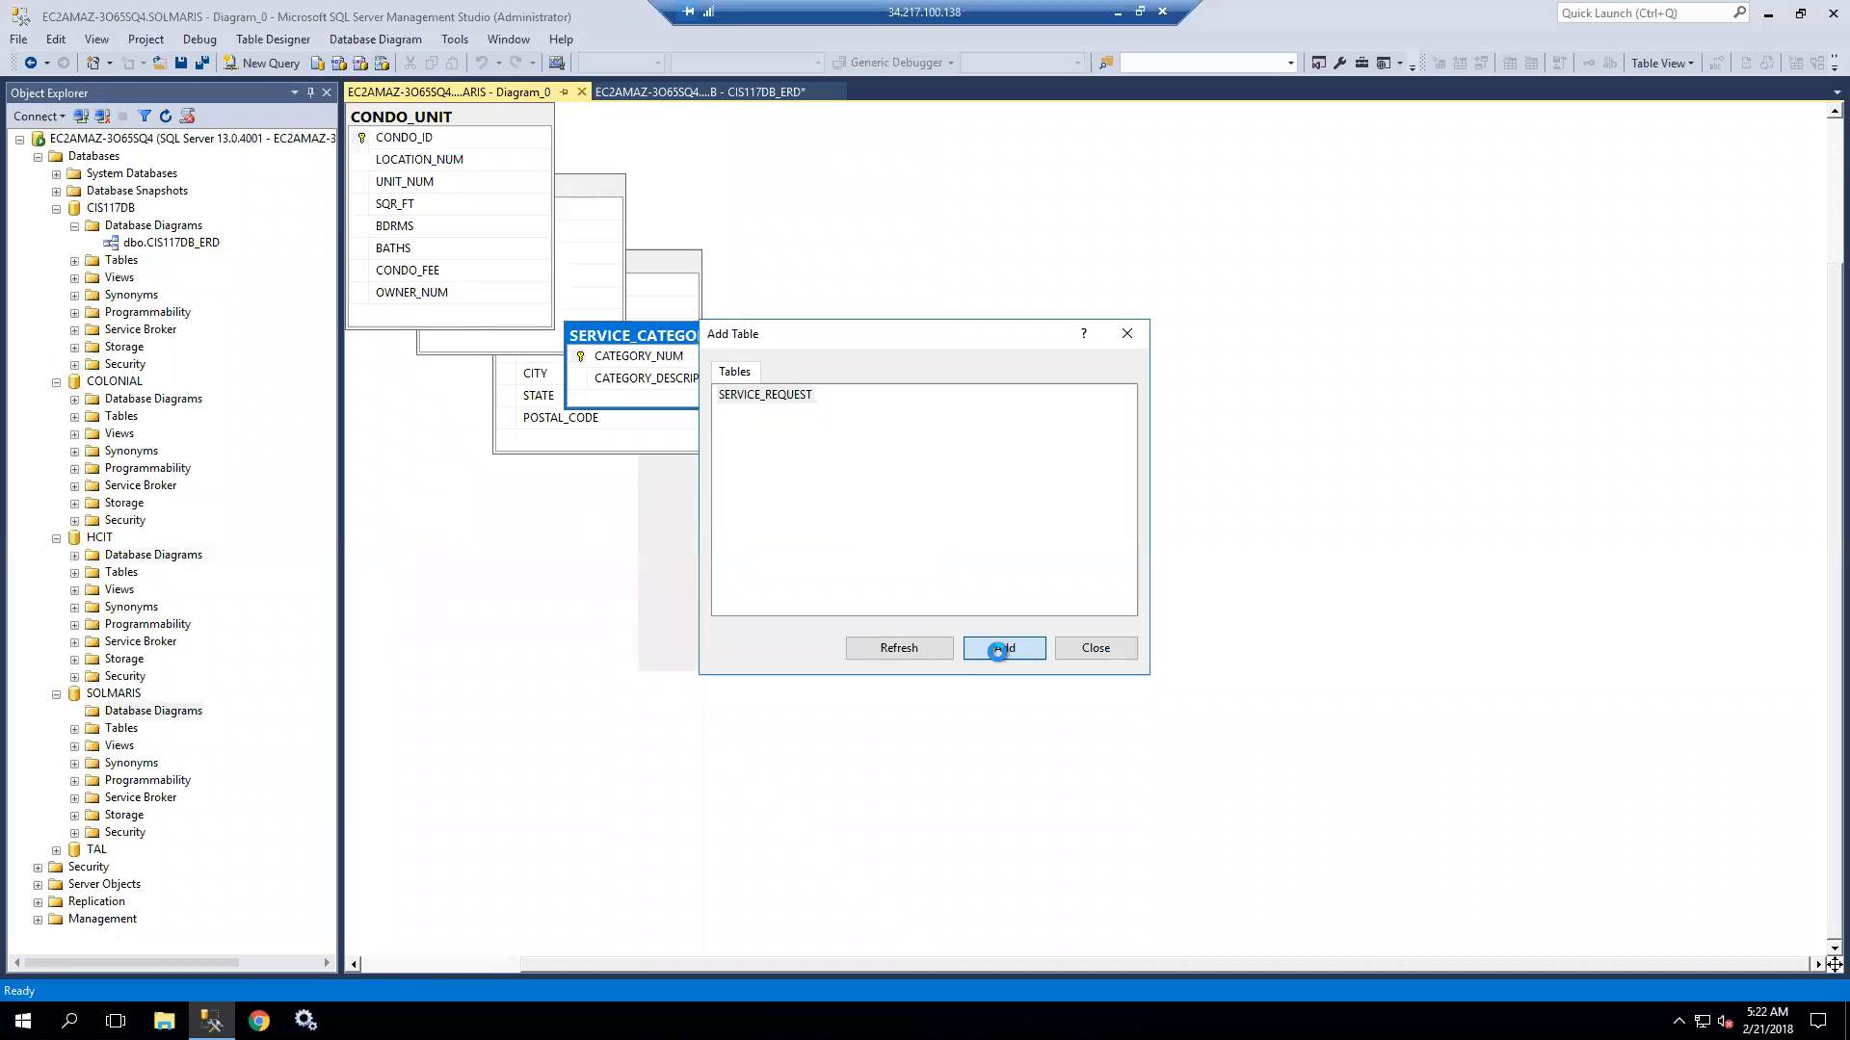
left_click(1086, 648)
Spread the five SOLMARIS tables apart, with OWNER and SERVICE_CATEGORY below LOCATION, SERVICE_REQUEST and CONDO_UNIT.
left_click_drag(496, 117, 562, 176)
left_click_drag(790, 123, 845, 260)
left_click_drag(1031, 120, 1151, 262)
left_click_drag(1663, 133, 818, 655)
left_click_drag(1504, 121, 1322, 624)
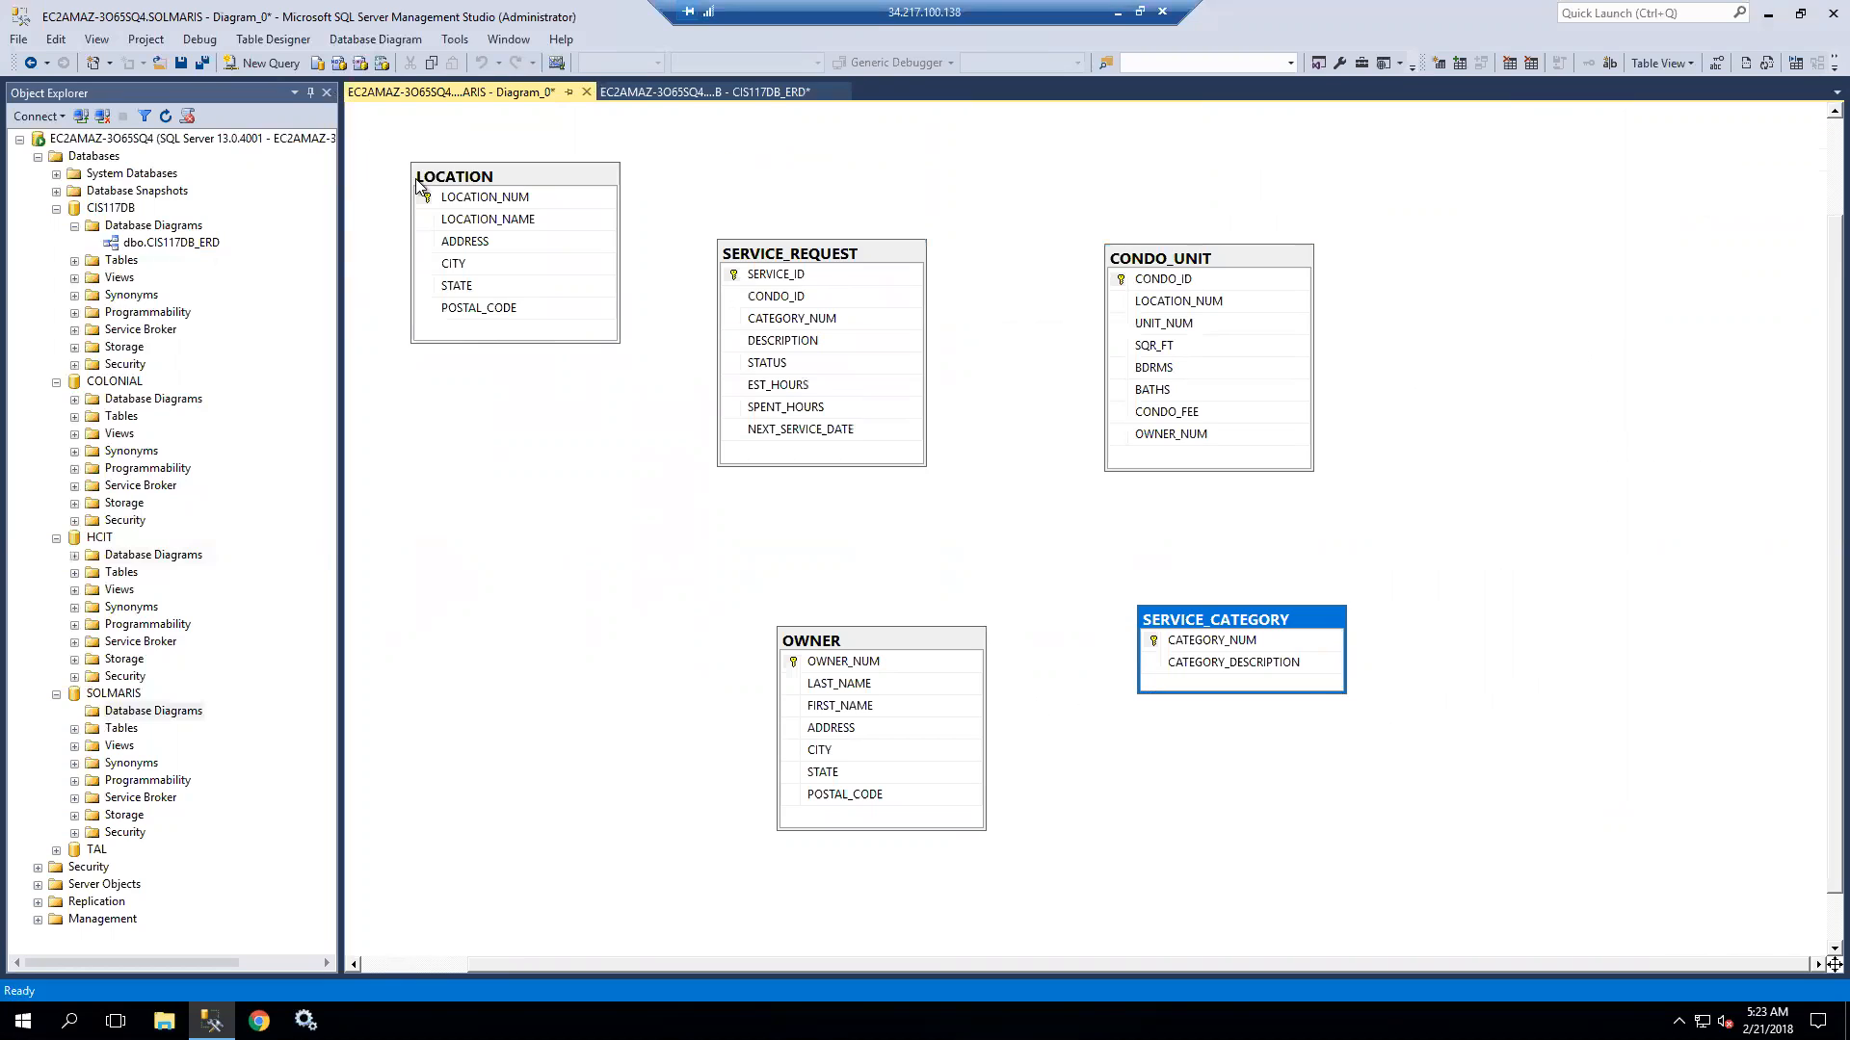
left_click(299, 112)
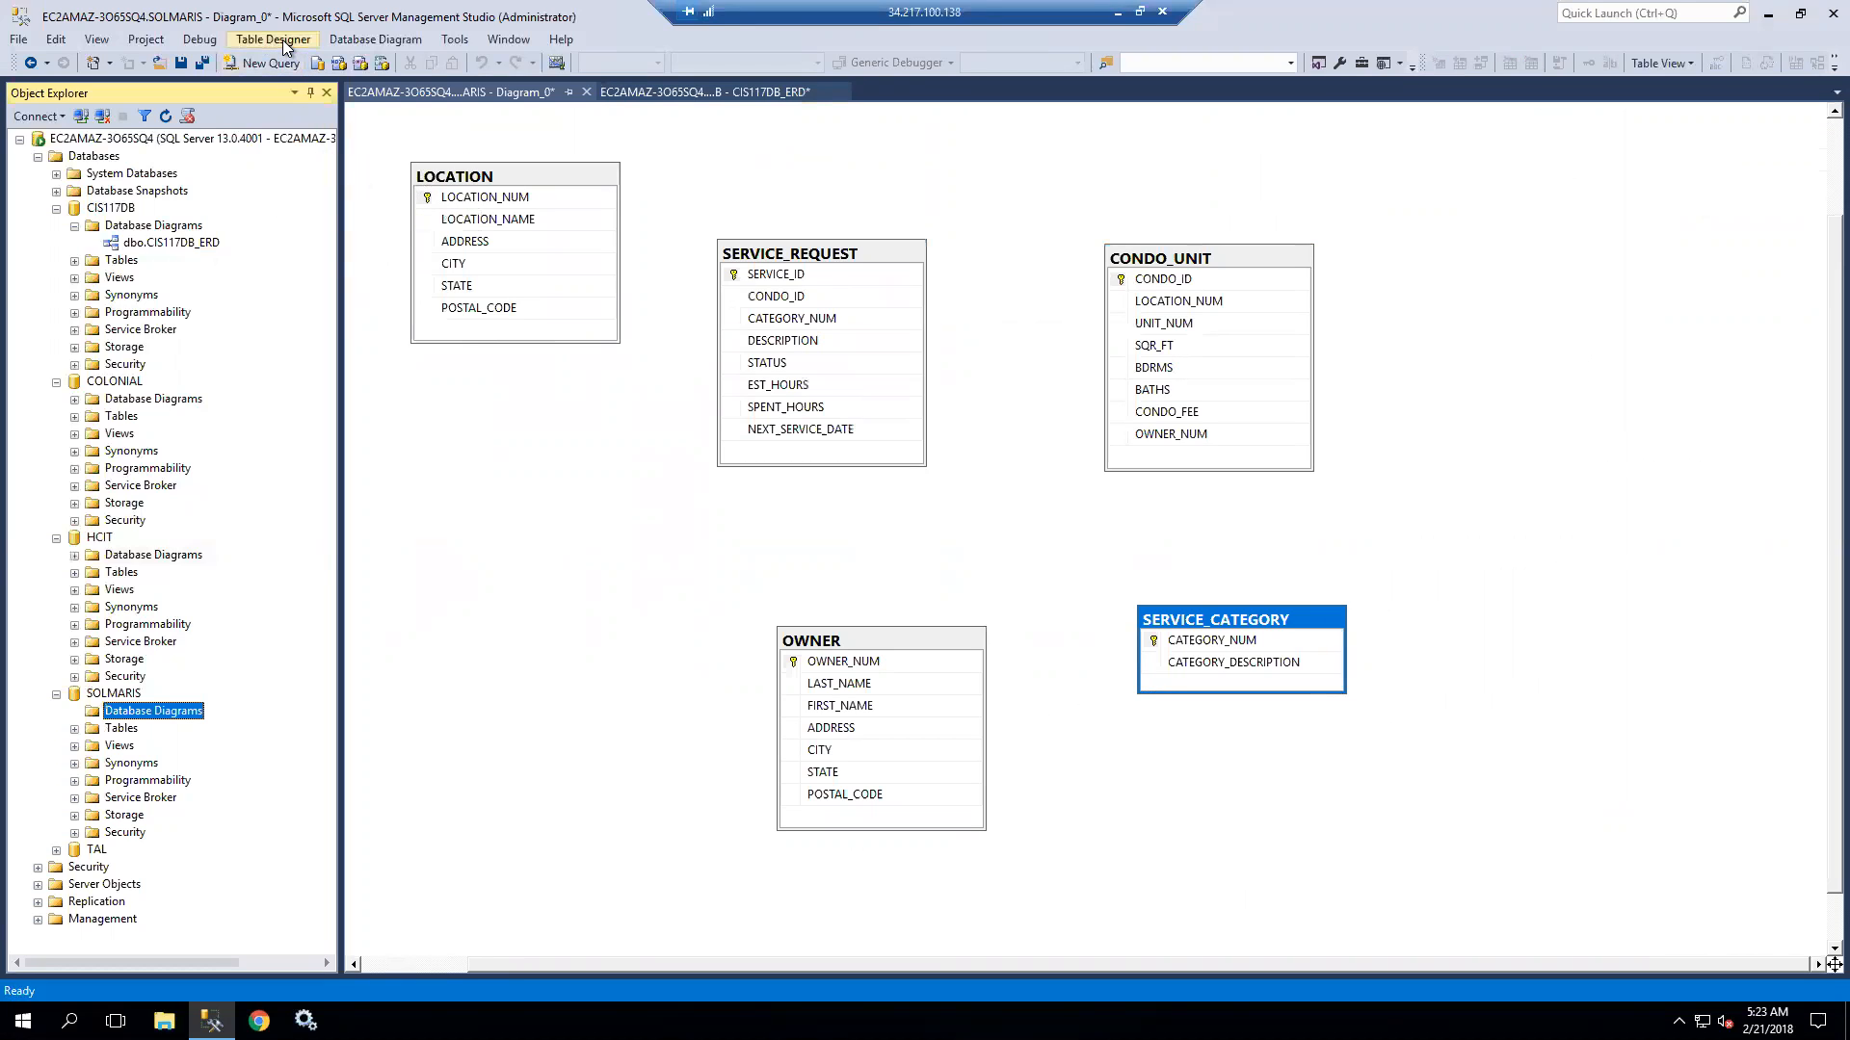
left_click(285, 43)
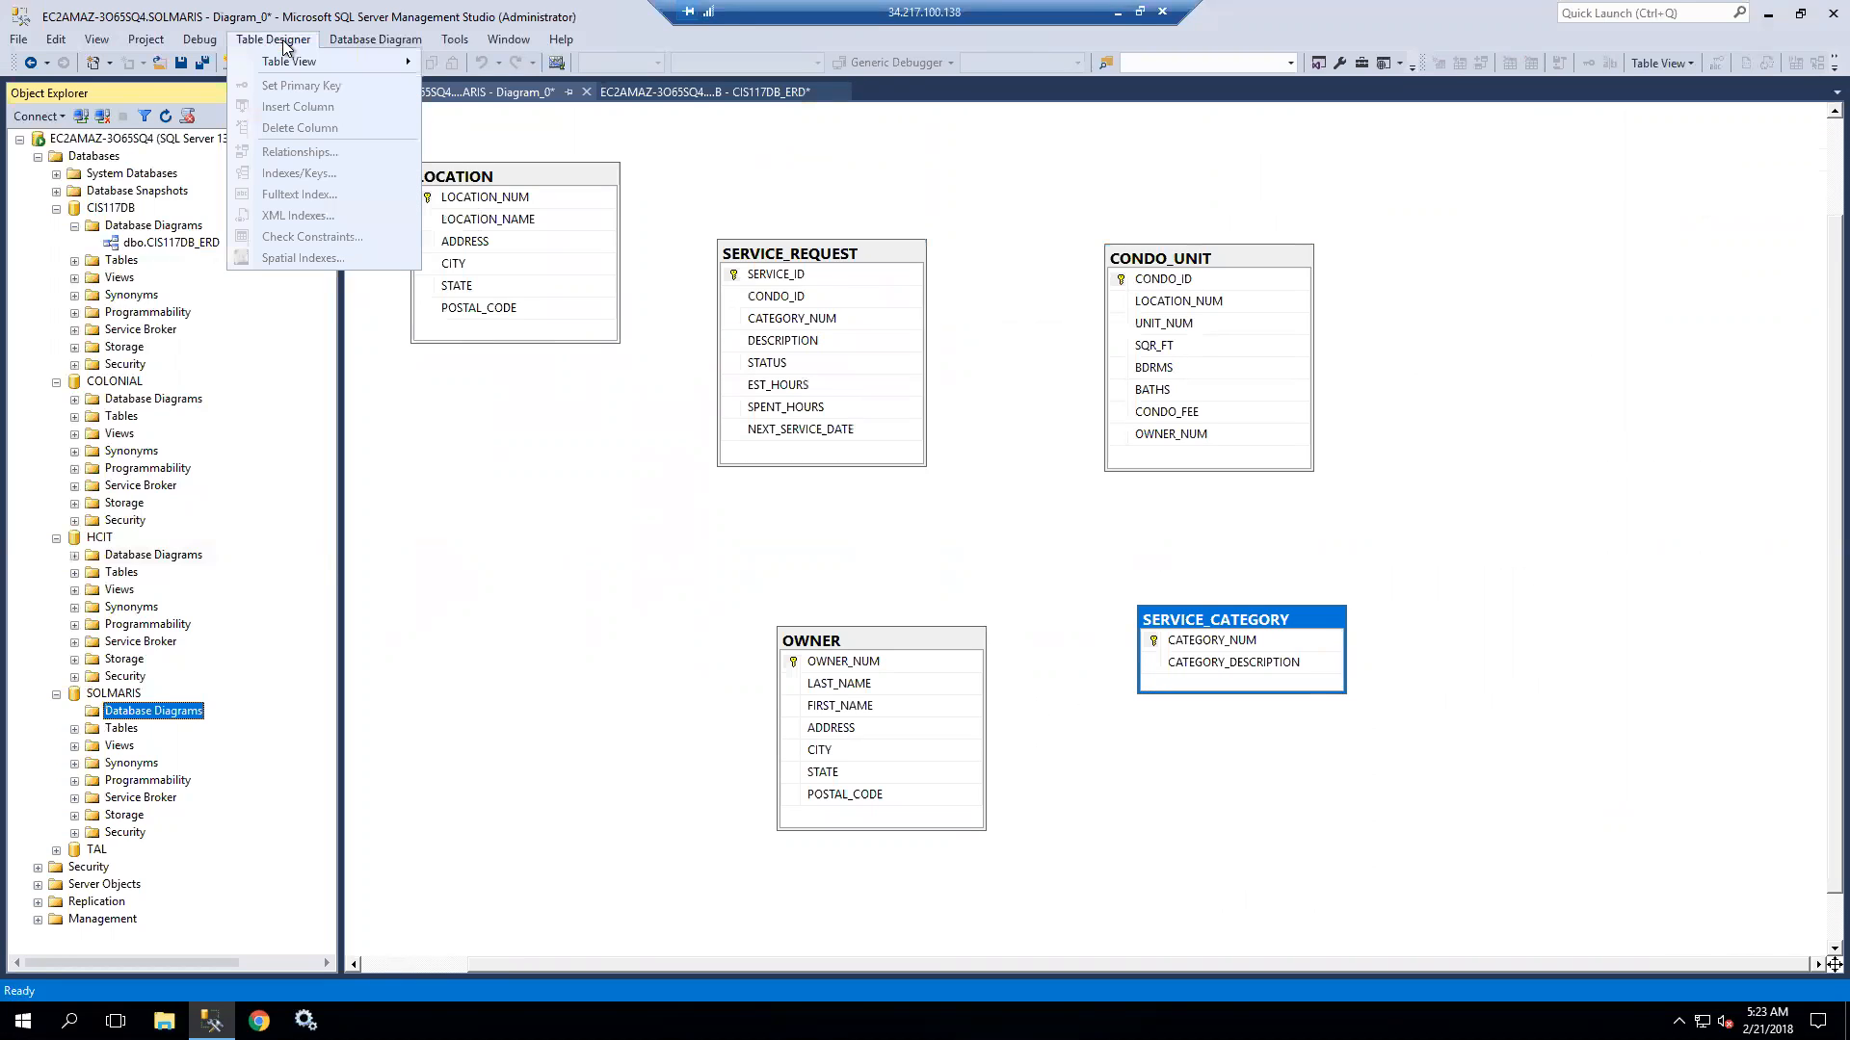
left_click(287, 42)
left_click(286, 43)
left_click(508, 412)
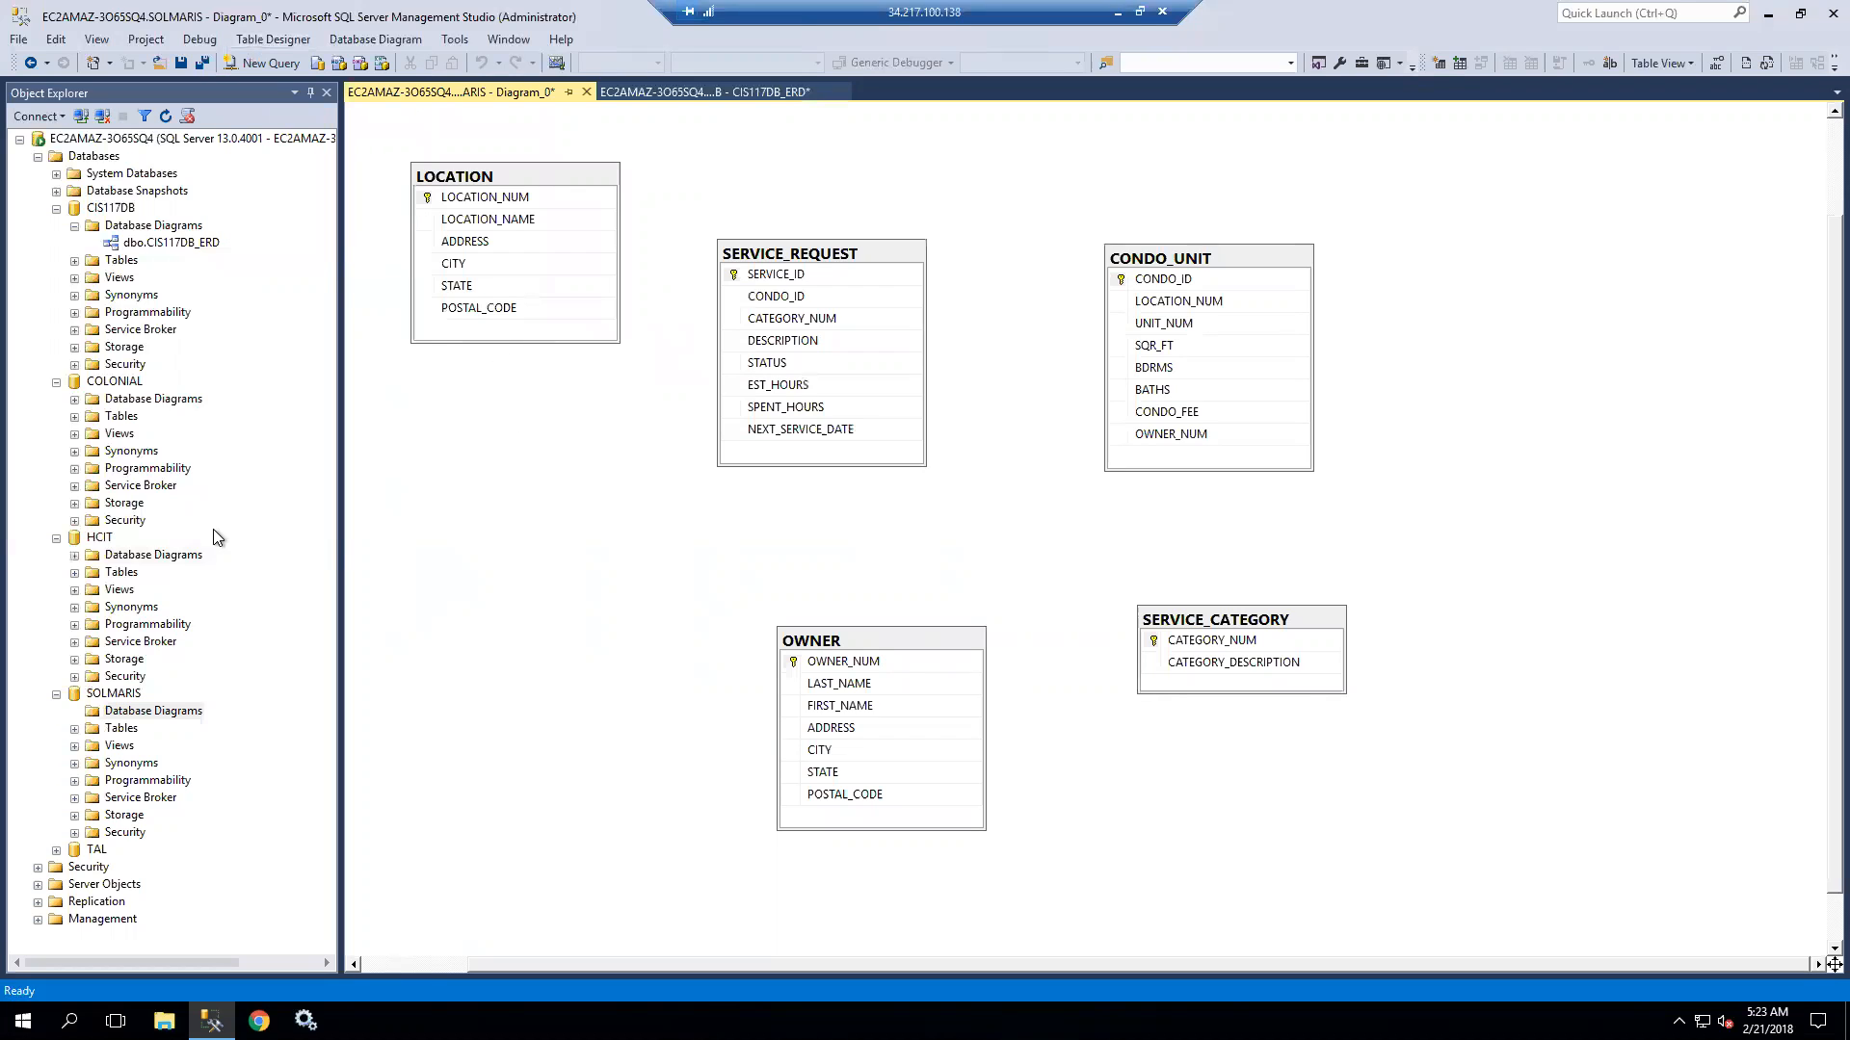
Examine the table relationships in the CIS117DB_ERD diagram and return to the SOLMARIS diagram.
left_click(633, 93)
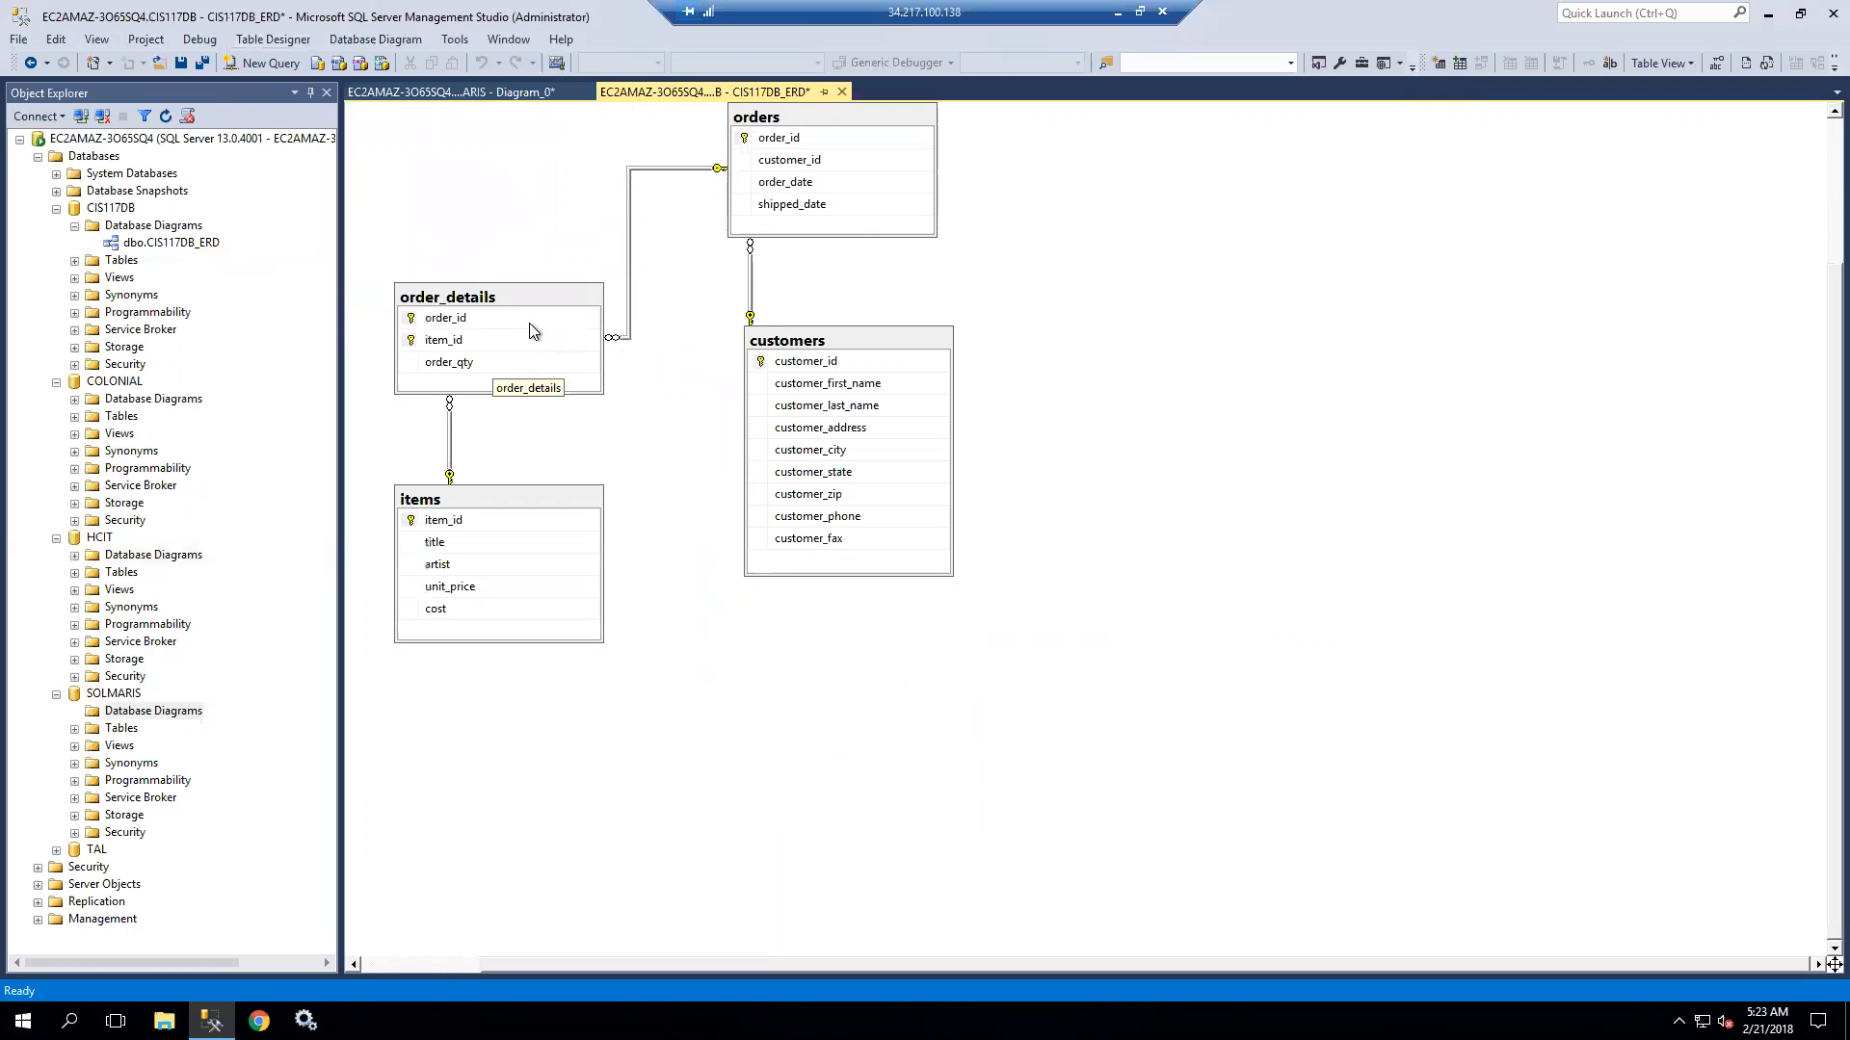
left_click(518, 94)
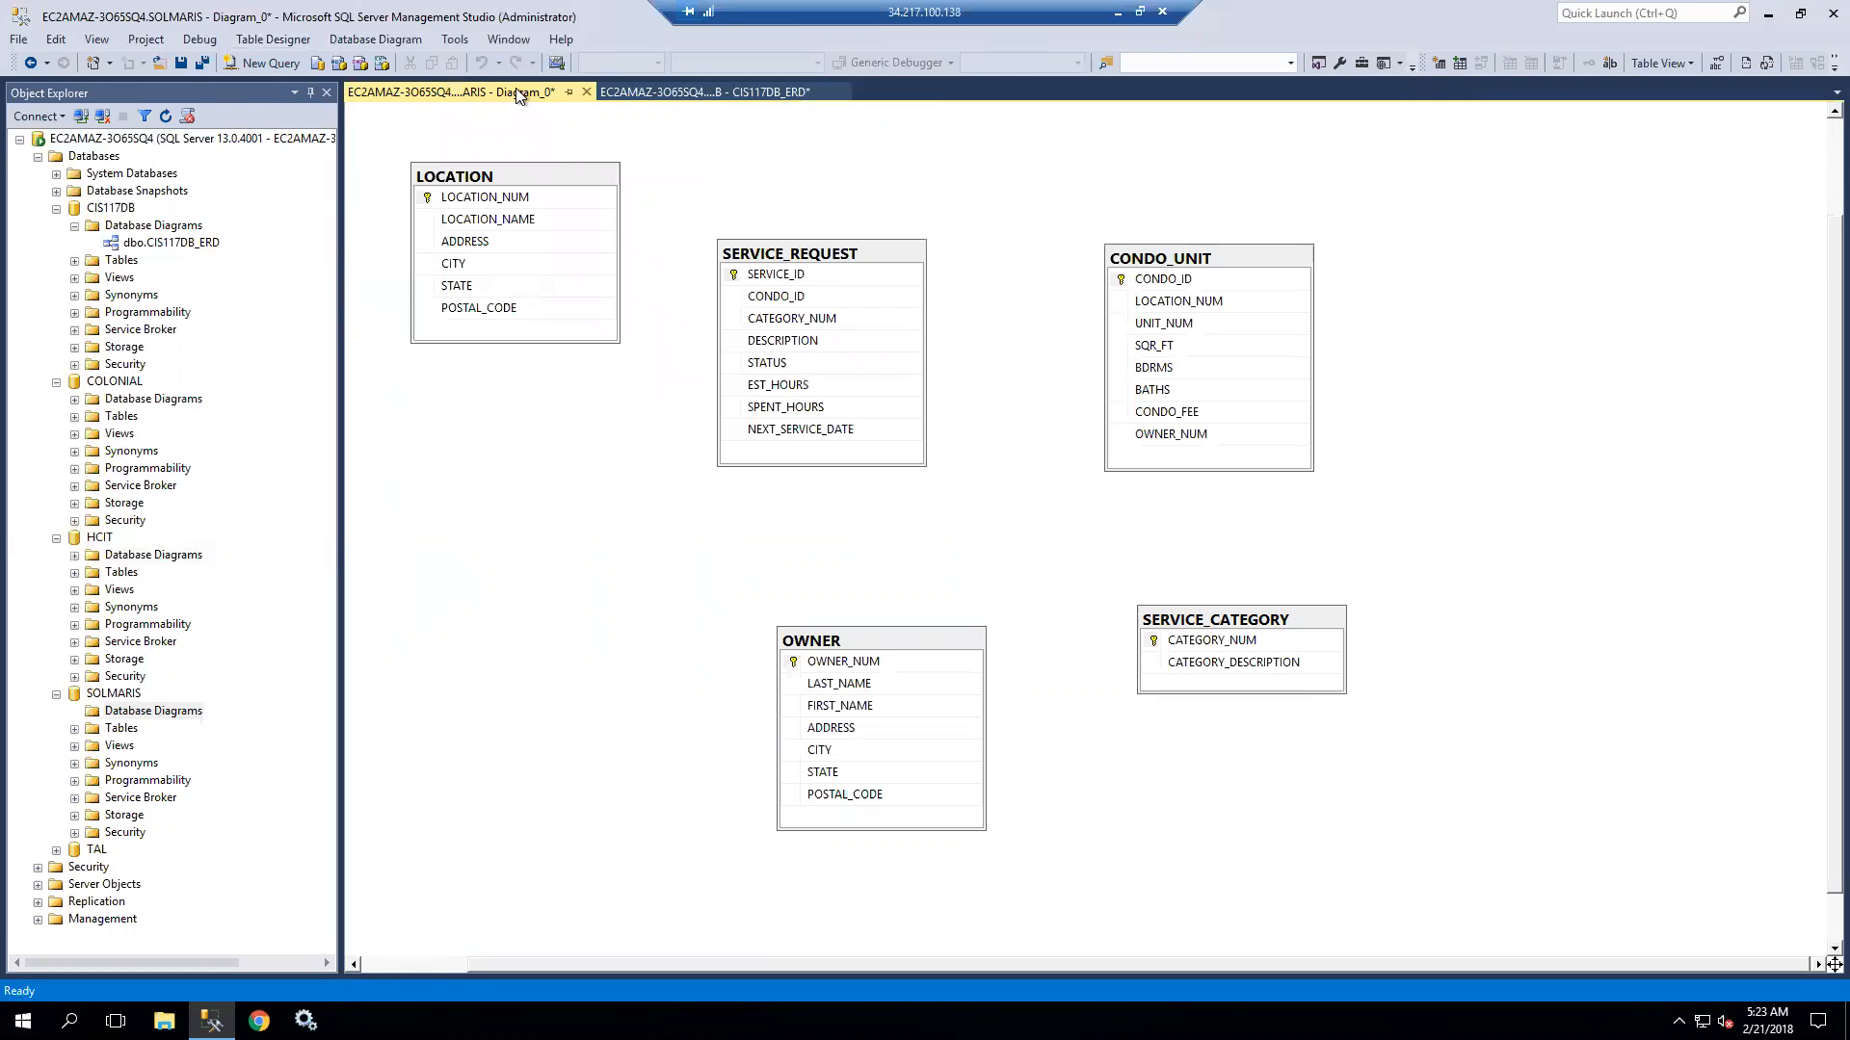
Add a new foreign key relationship to the LOCATION table, keeping its default properties.
left_click(520, 177)
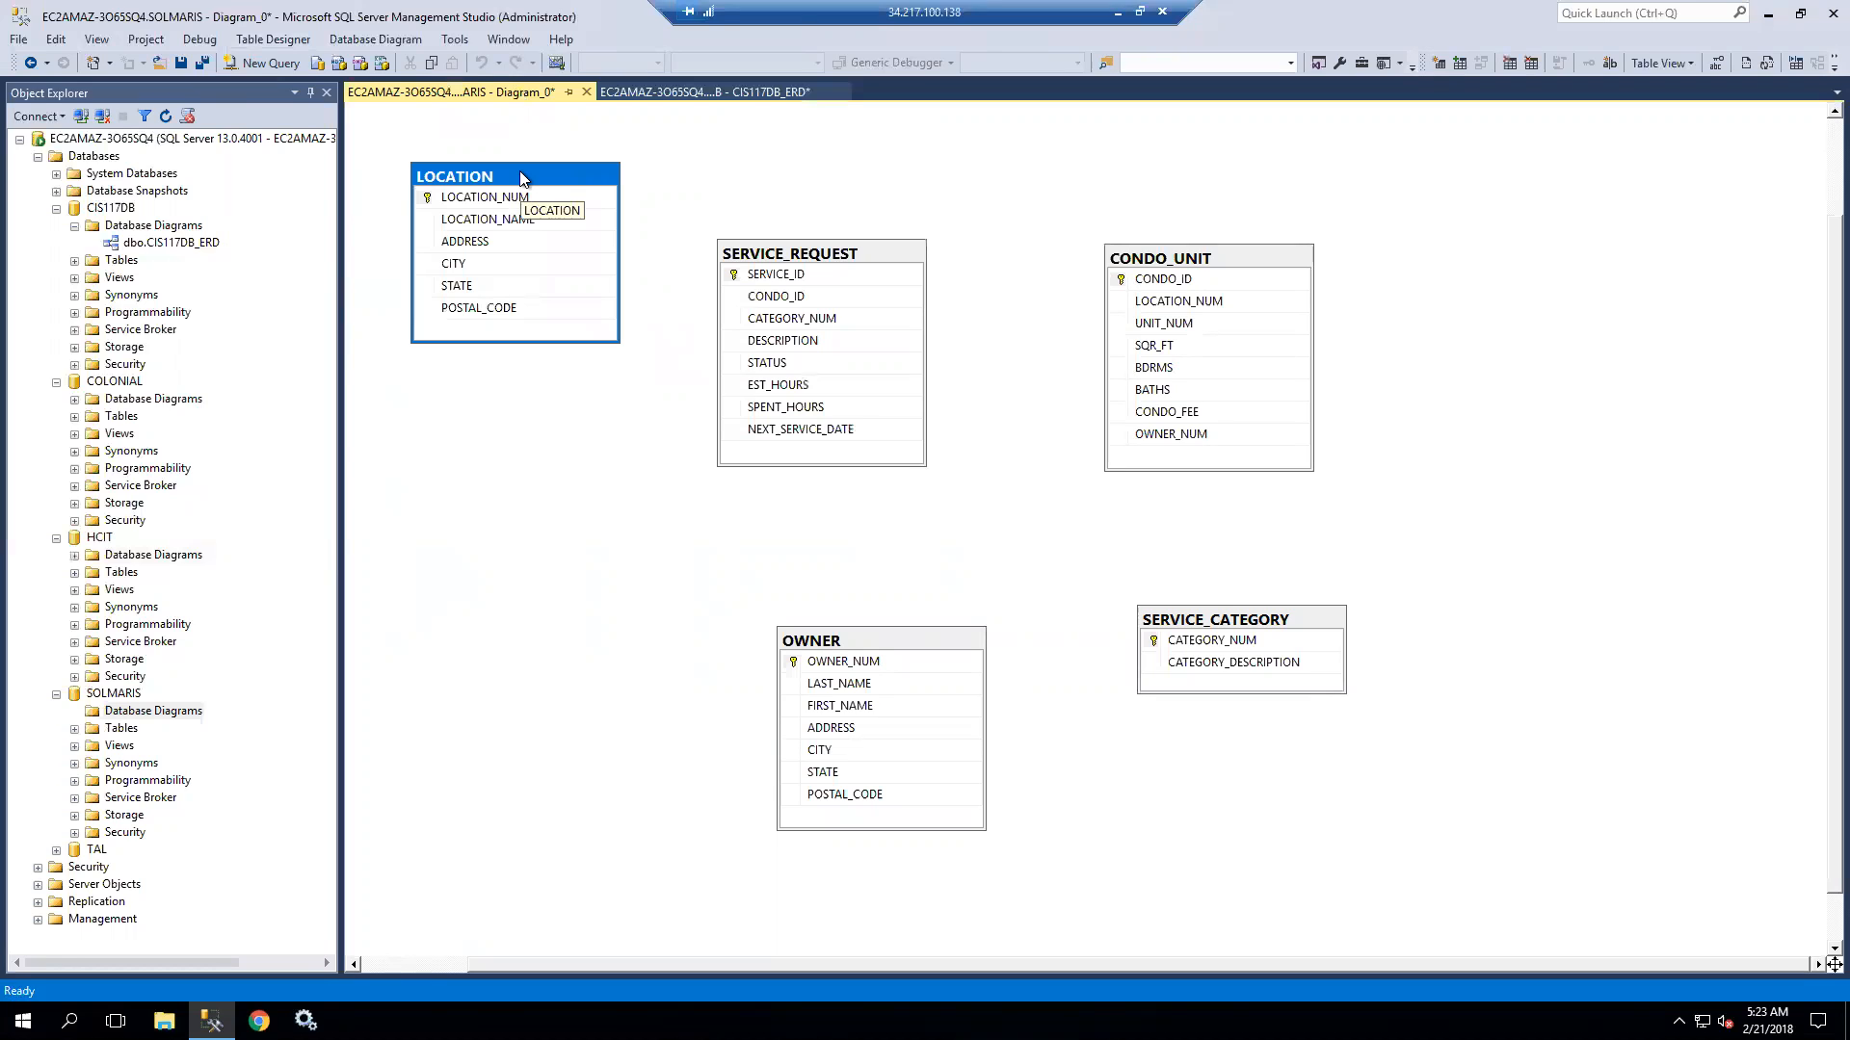
right_click(520, 178)
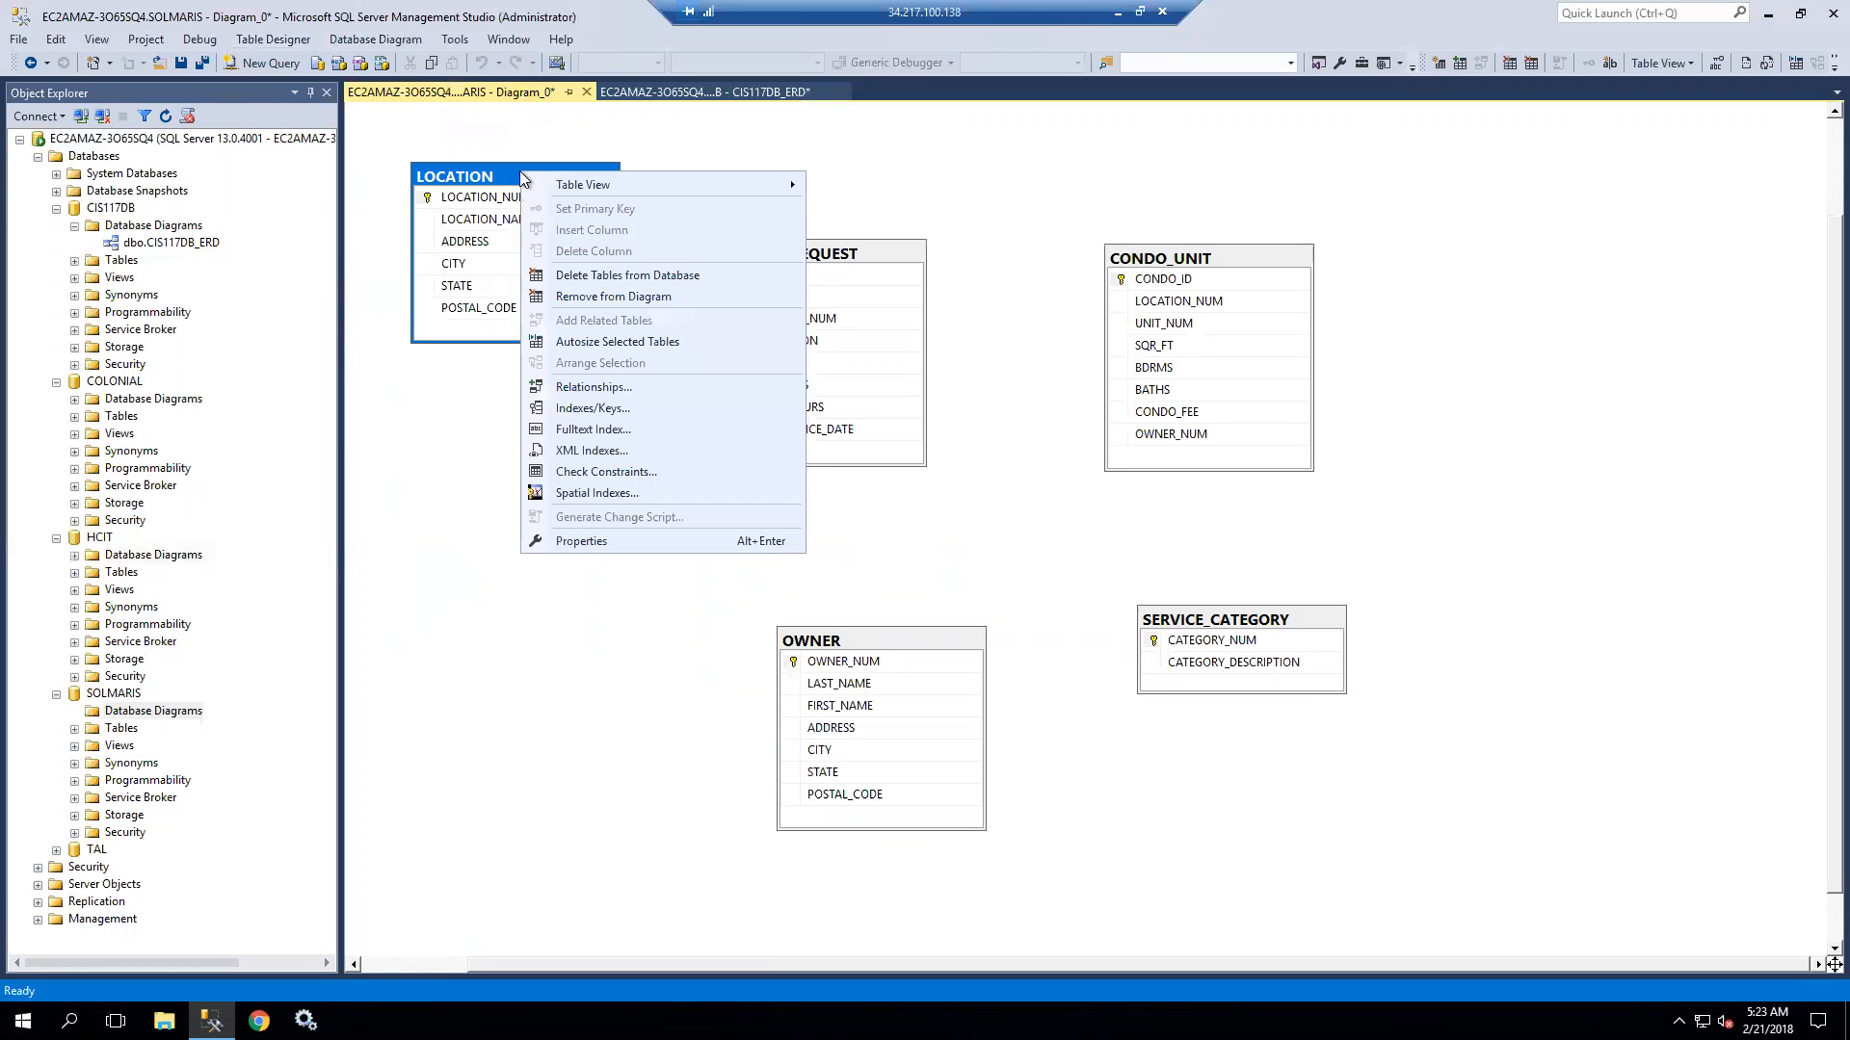
left_click(591, 390)
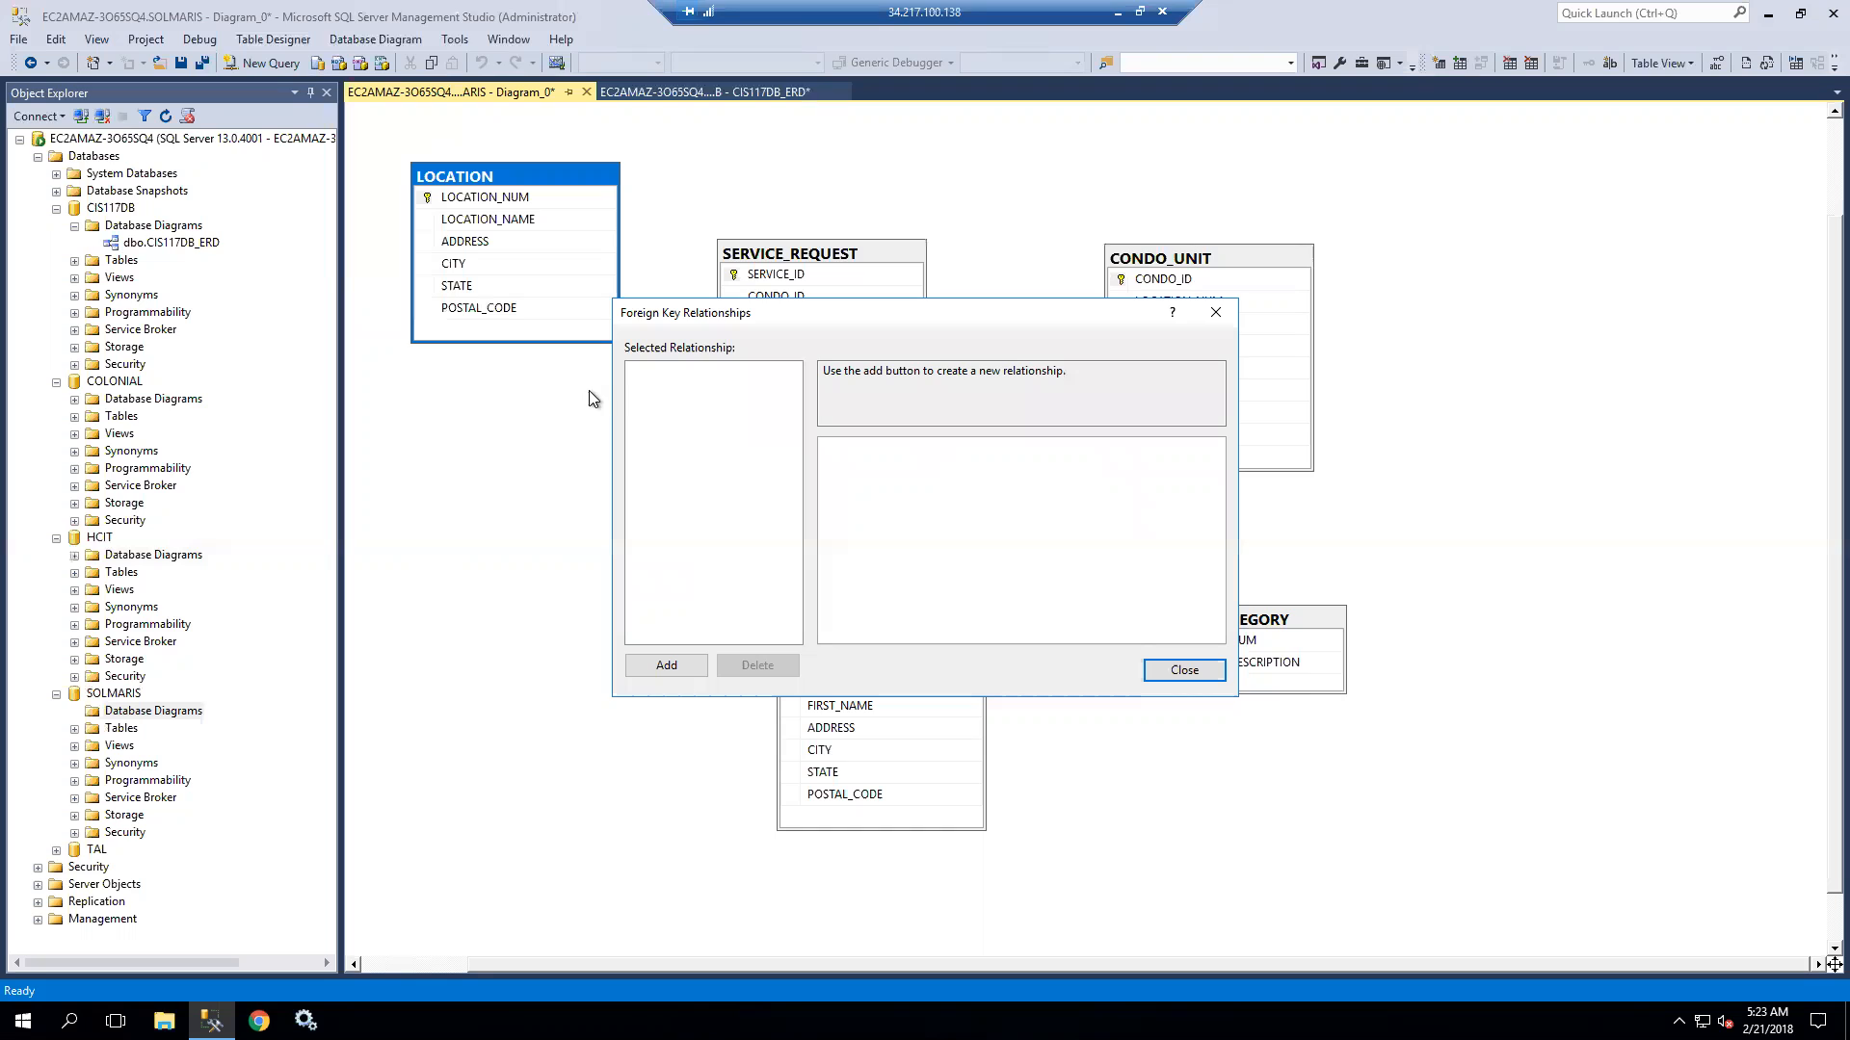
left_click(663, 668)
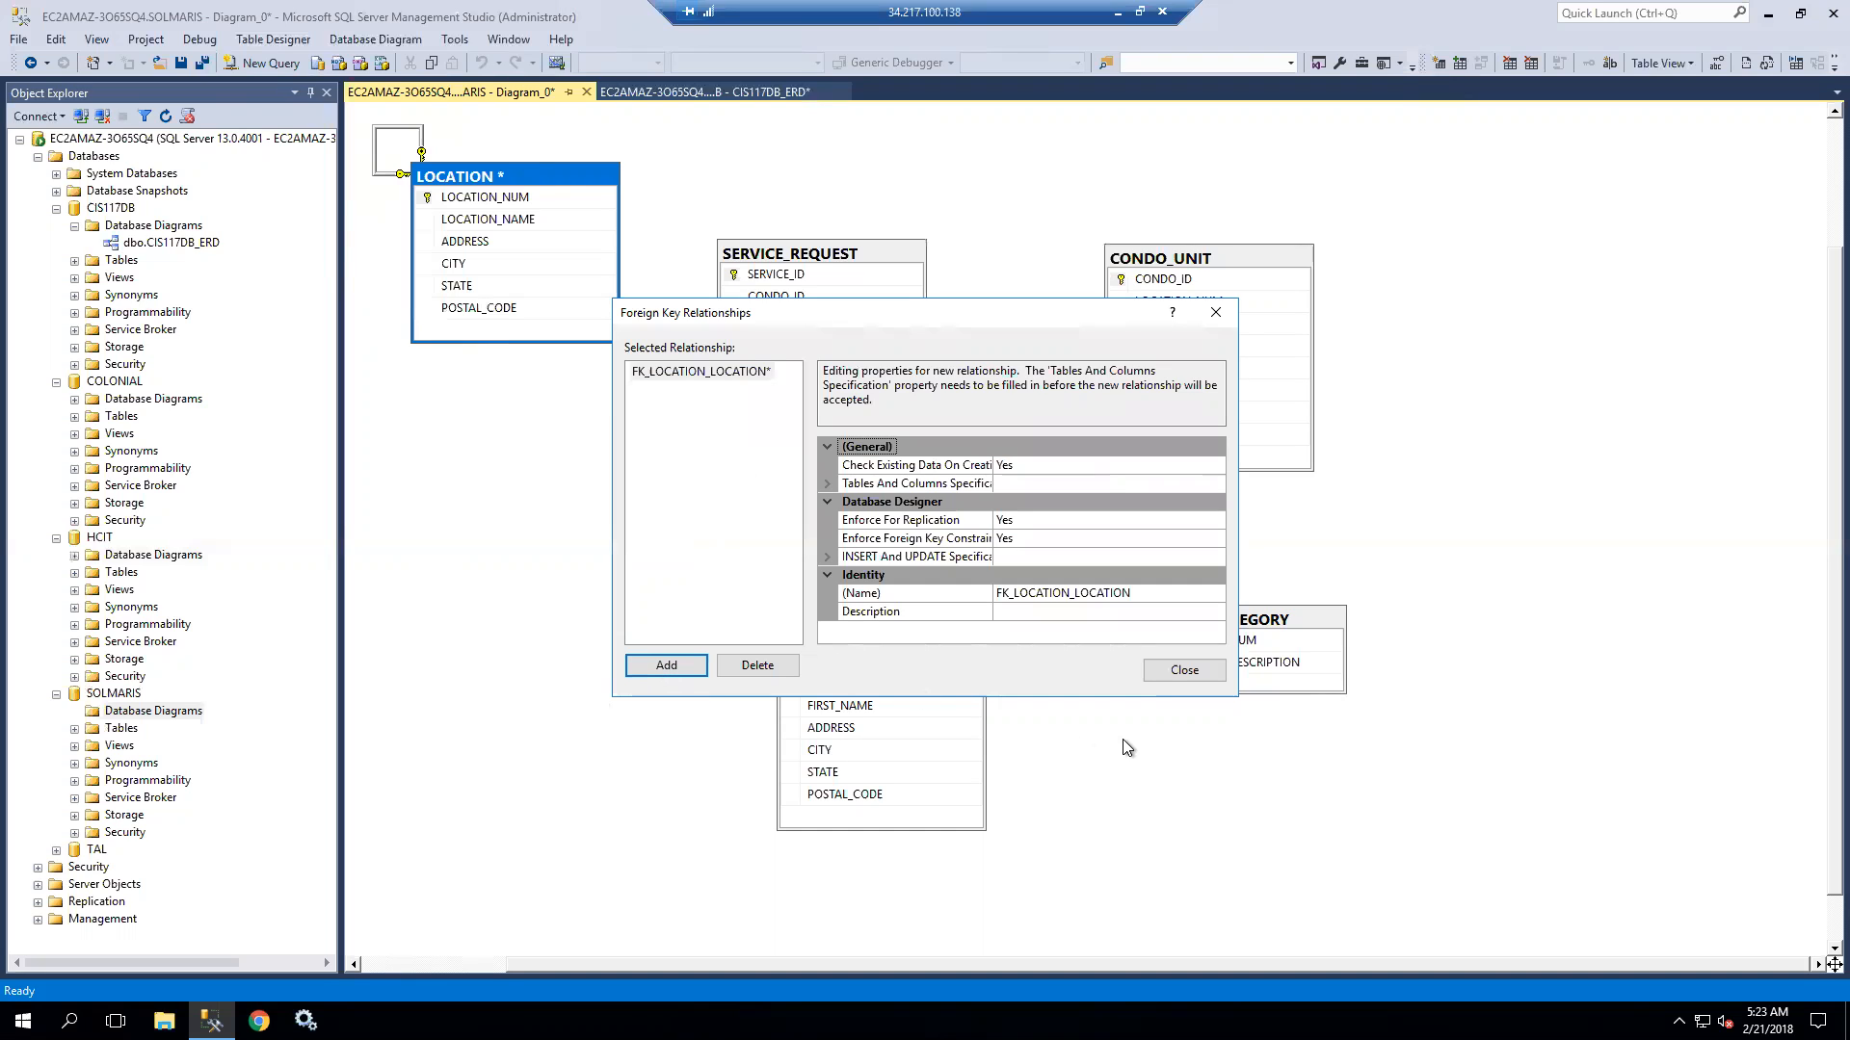
left_click(1168, 673)
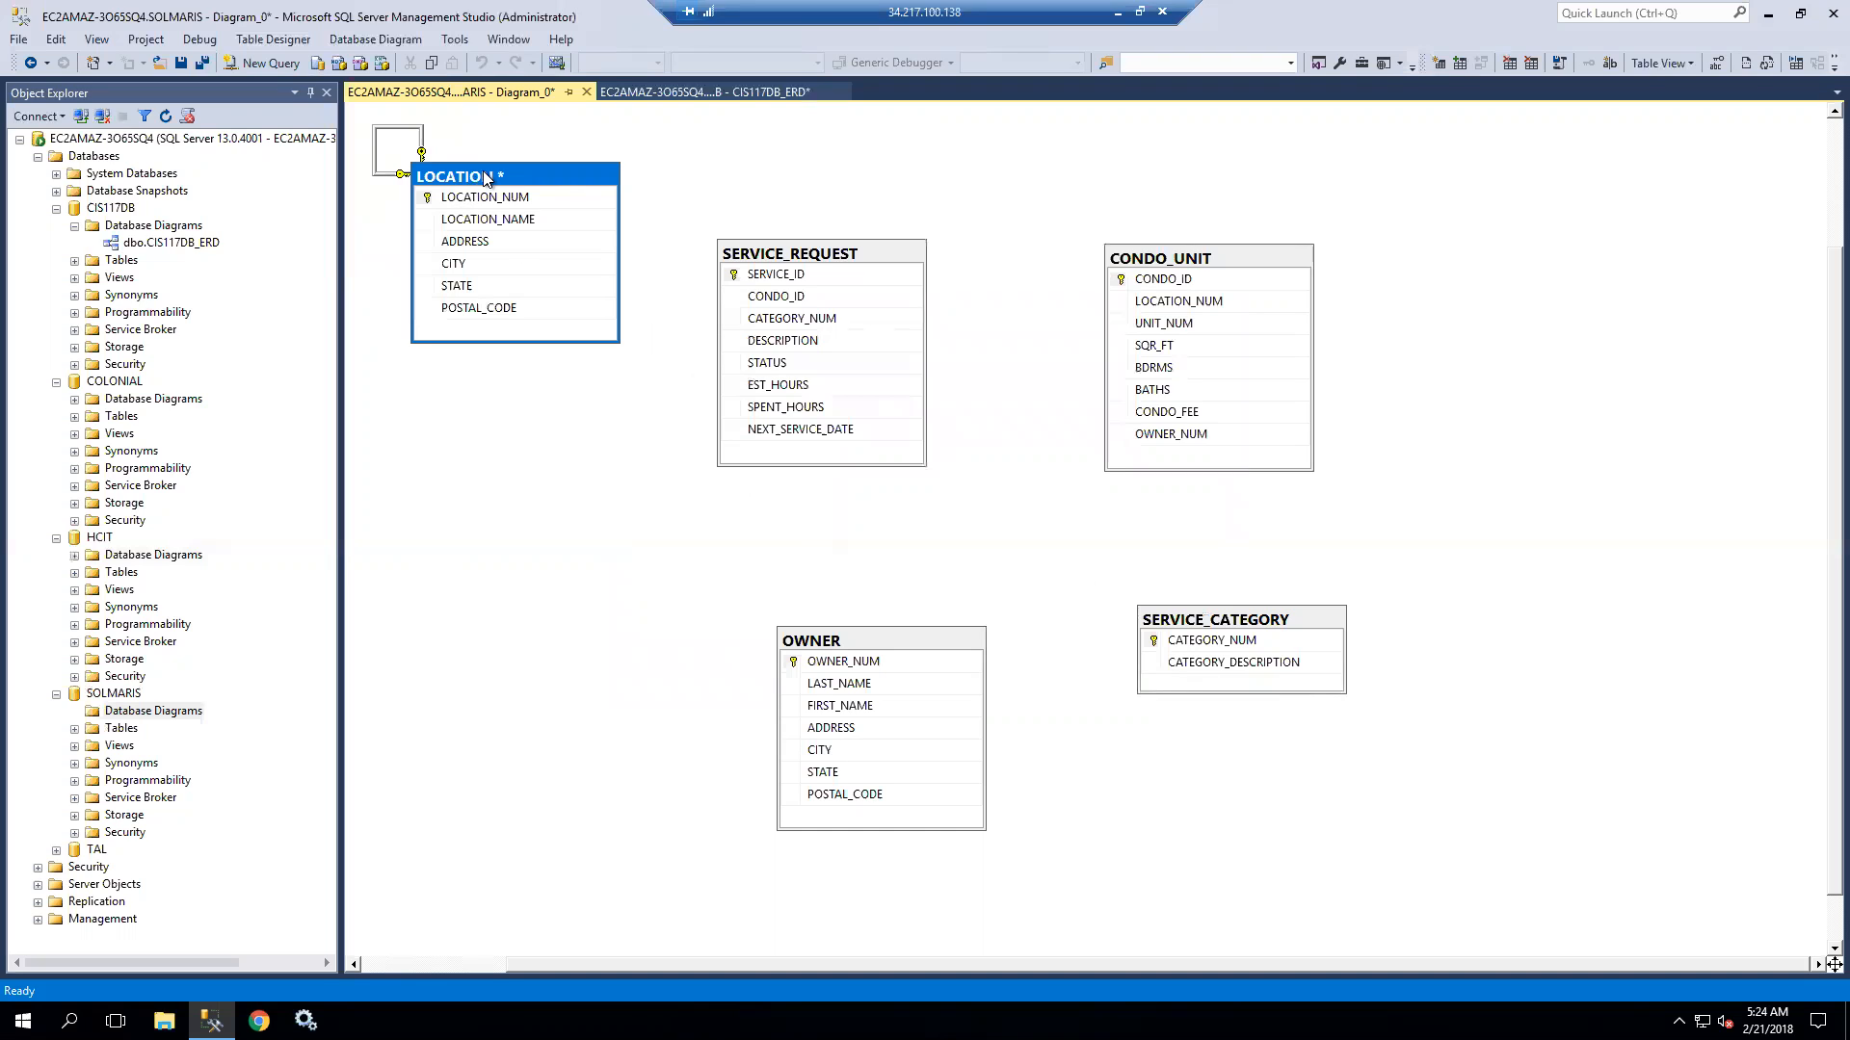
Show the SERVICE_REQUEST table in Standard view to inspect its data types, and return it to Column Names view.
left_click(821, 258)
right_click(820, 257)
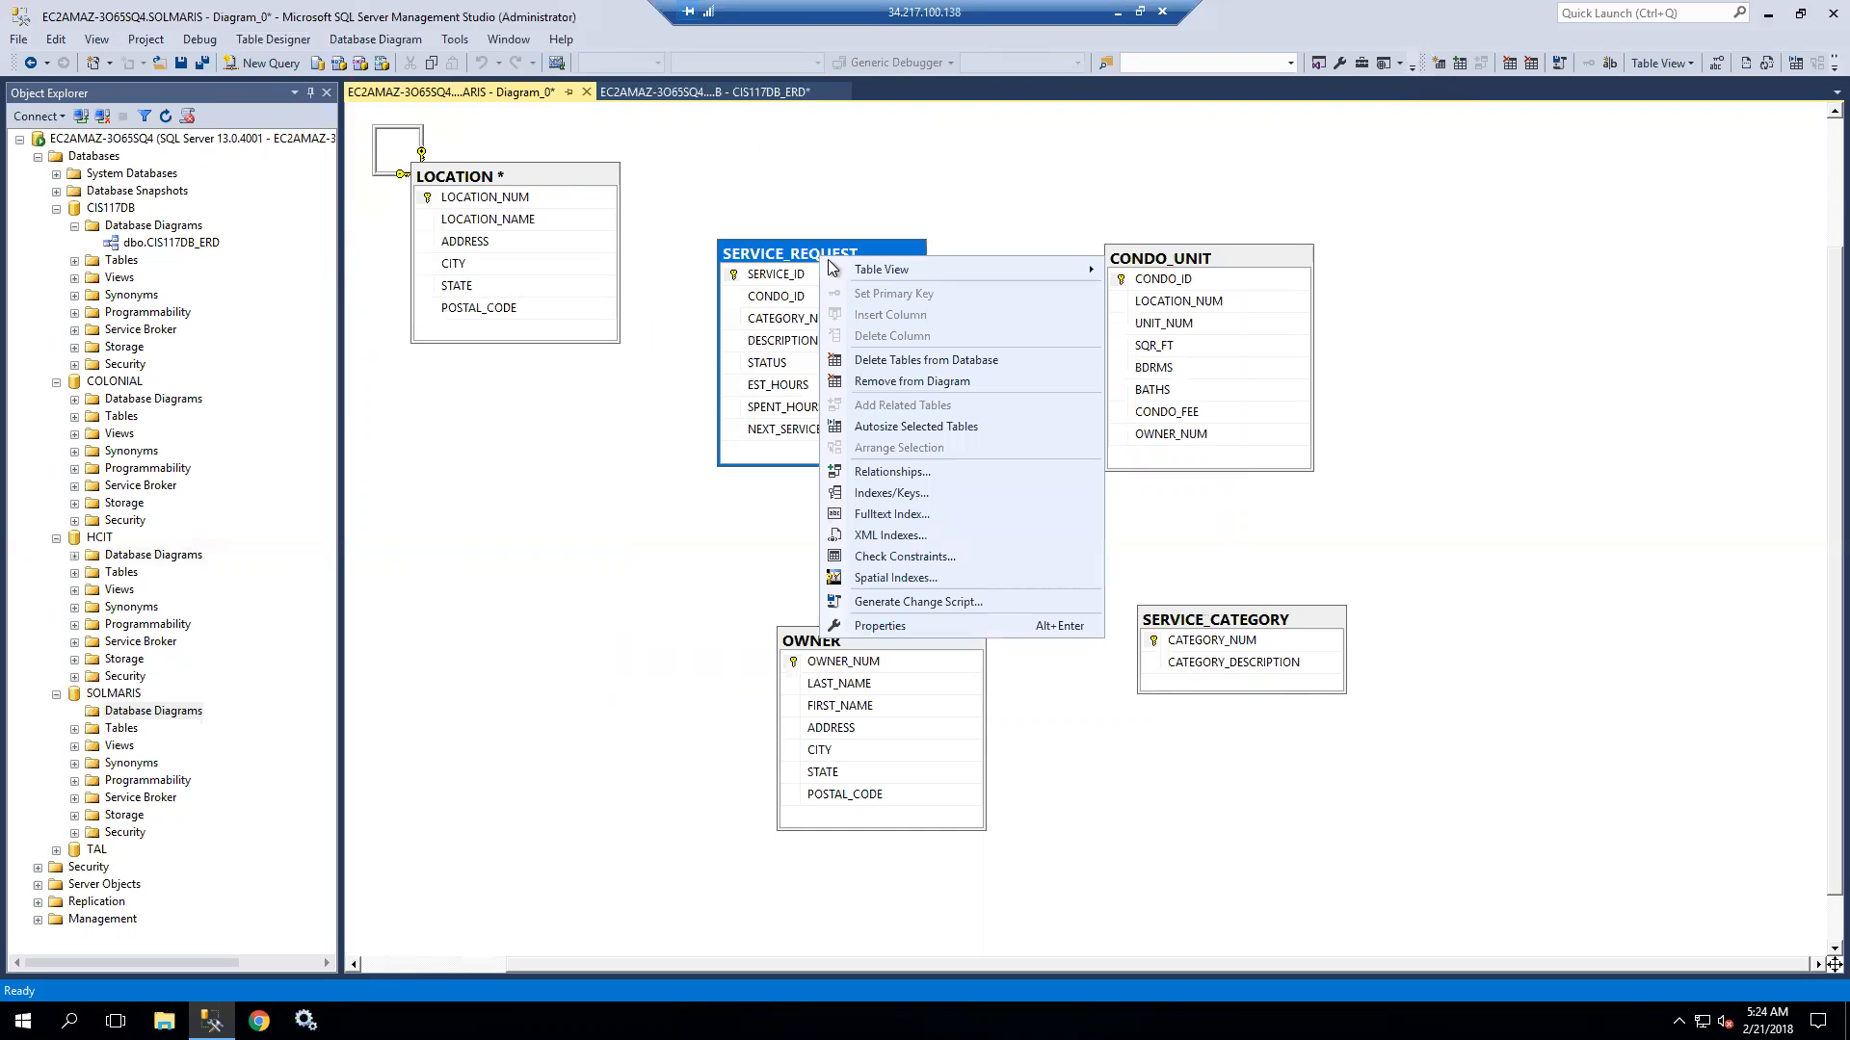
mouse_move(1060, 271)
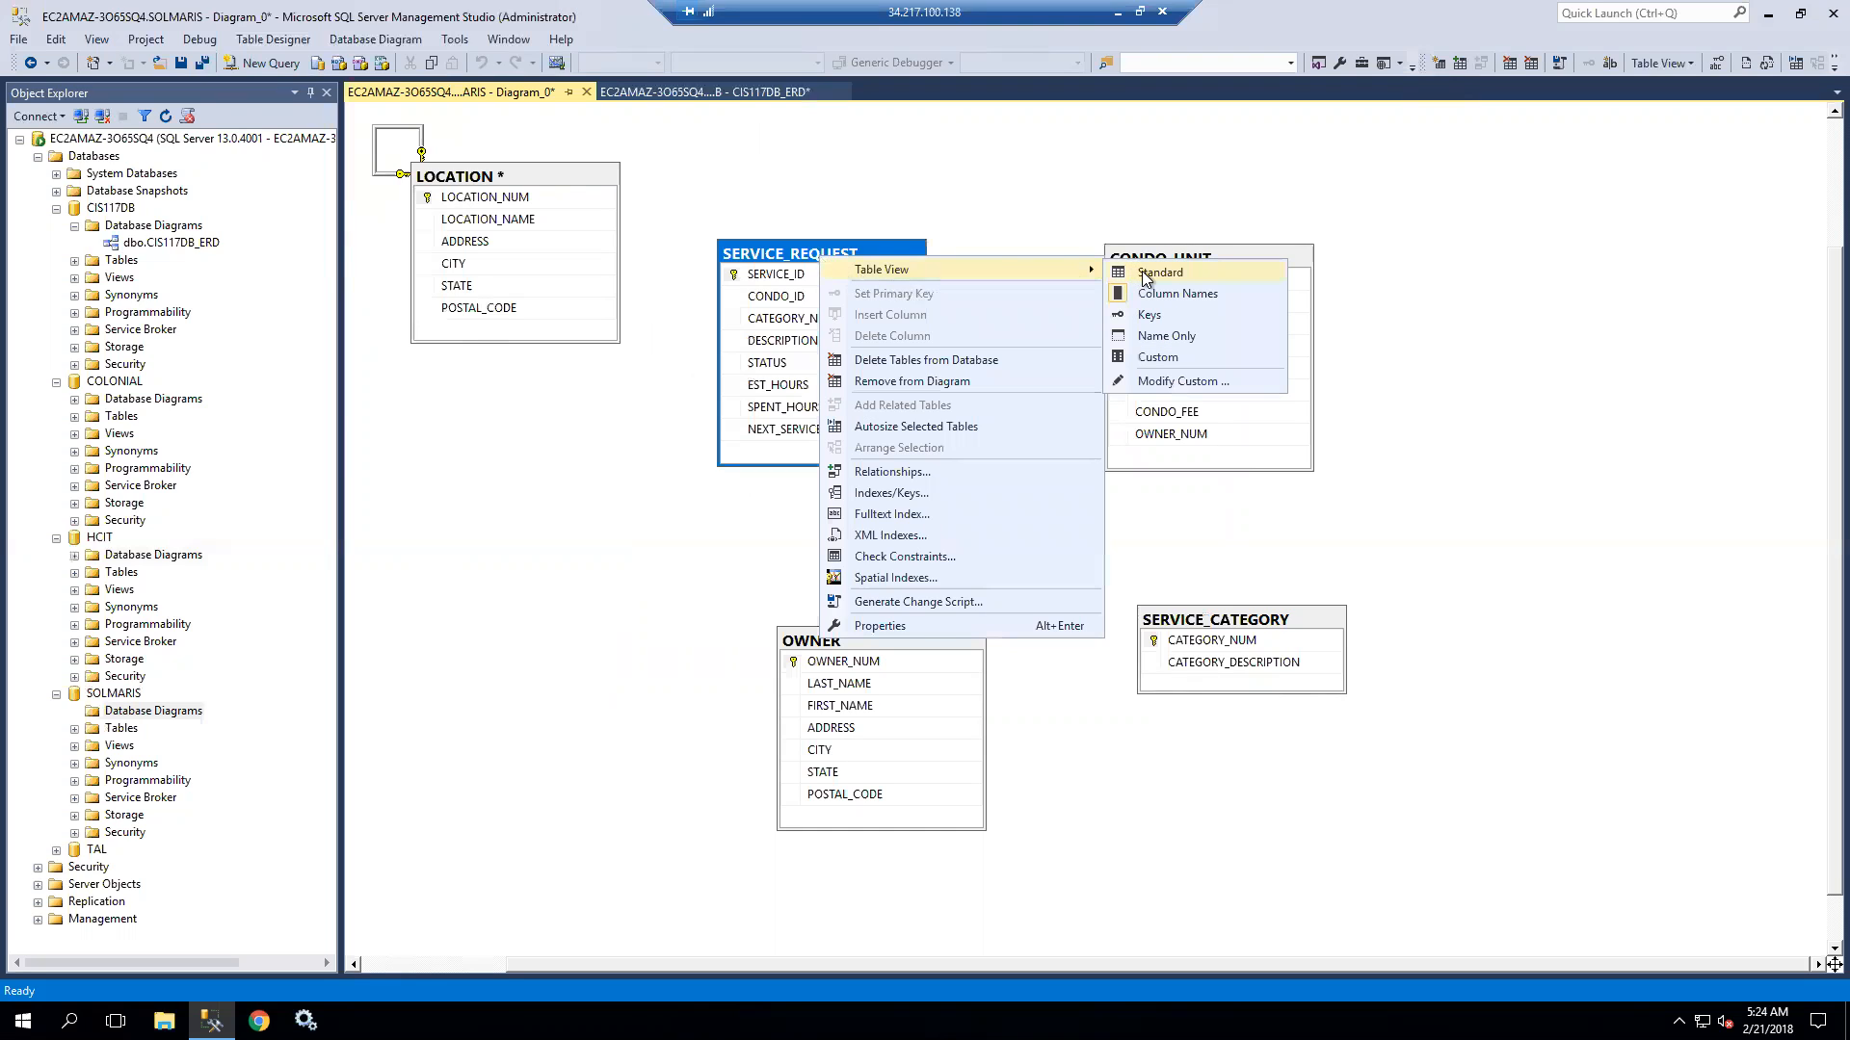
left_click(1145, 280)
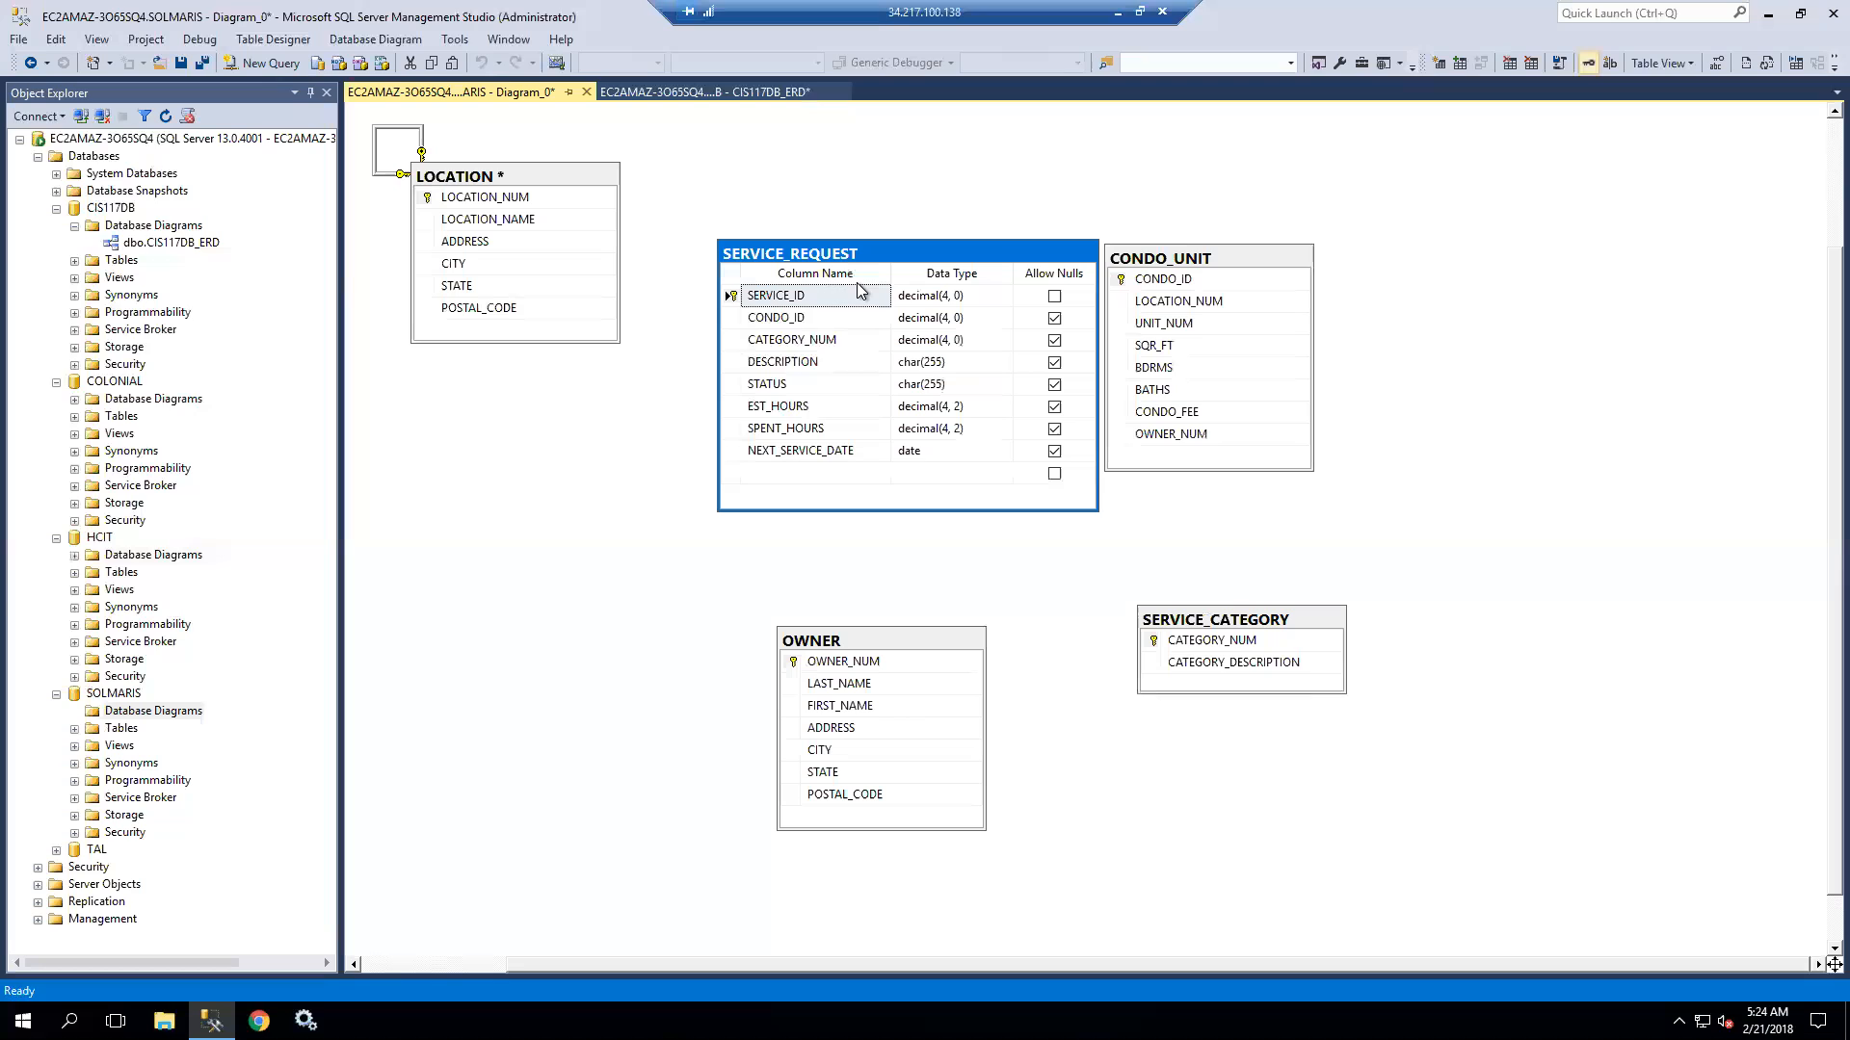
right_click(1016, 253)
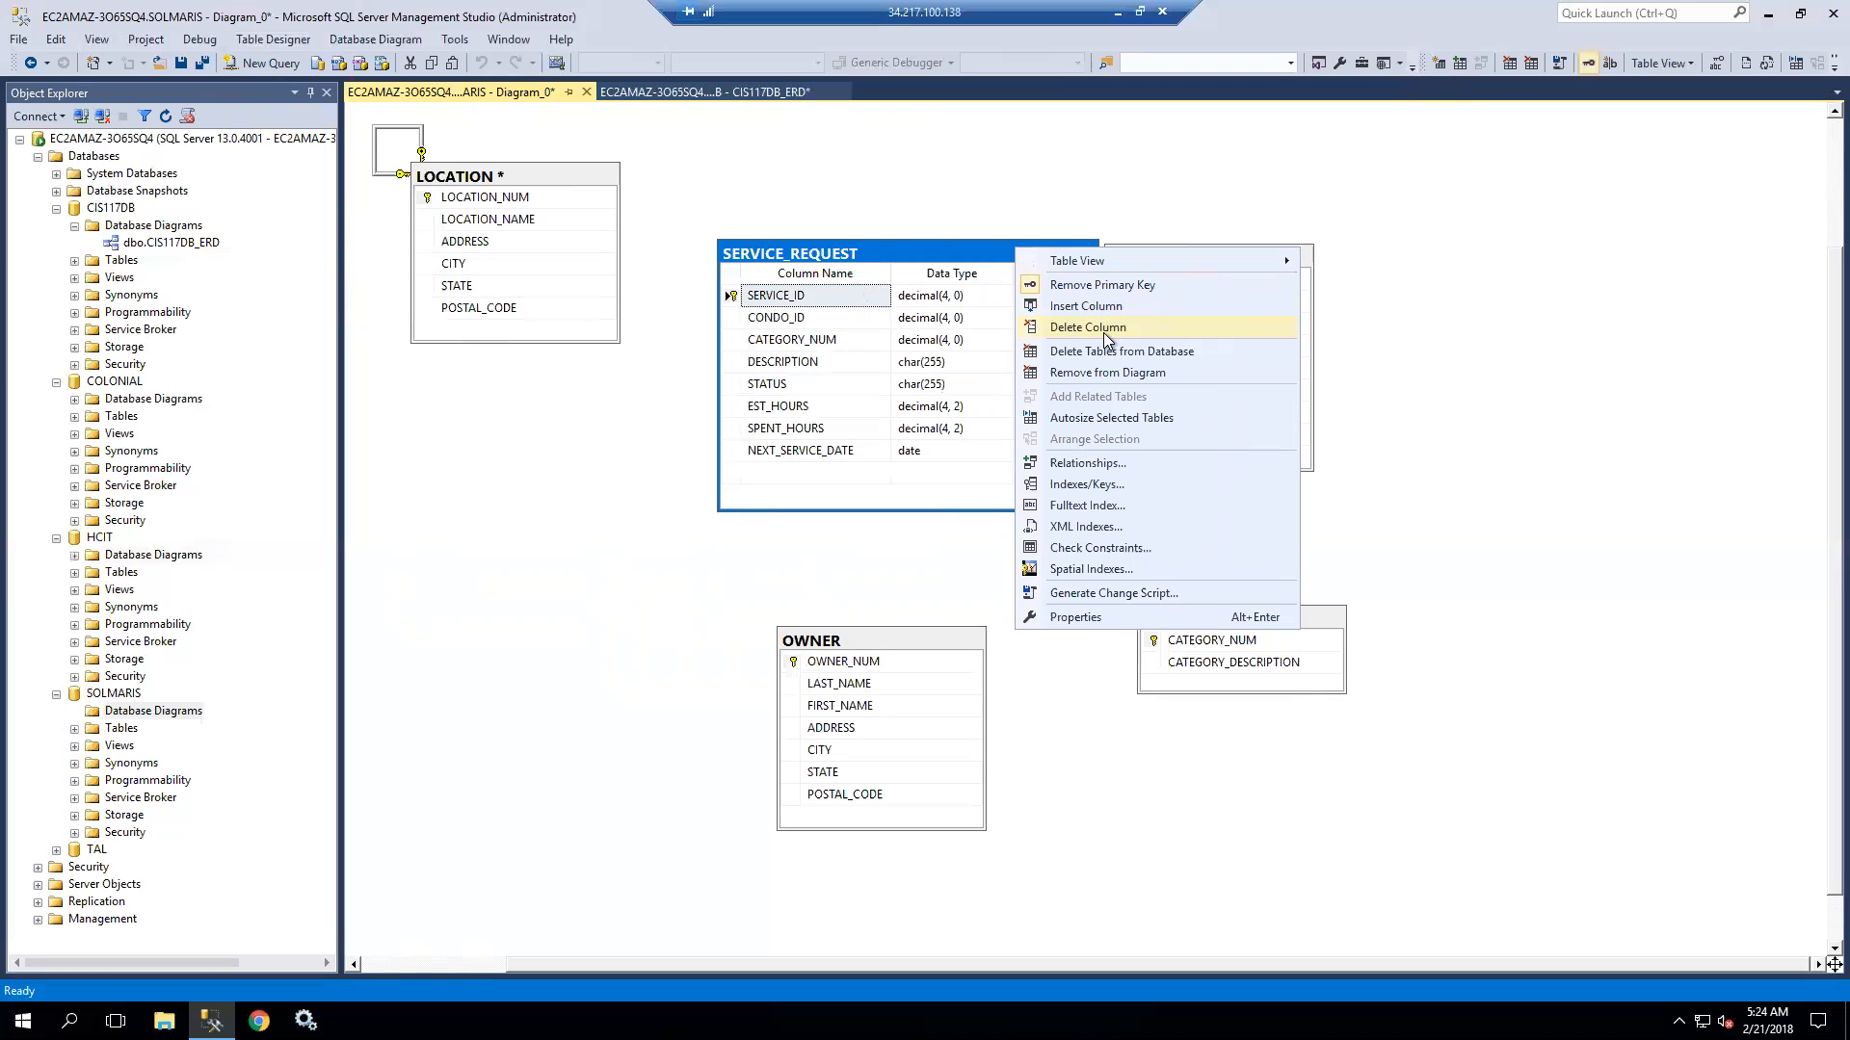
mouse_move(1263, 260)
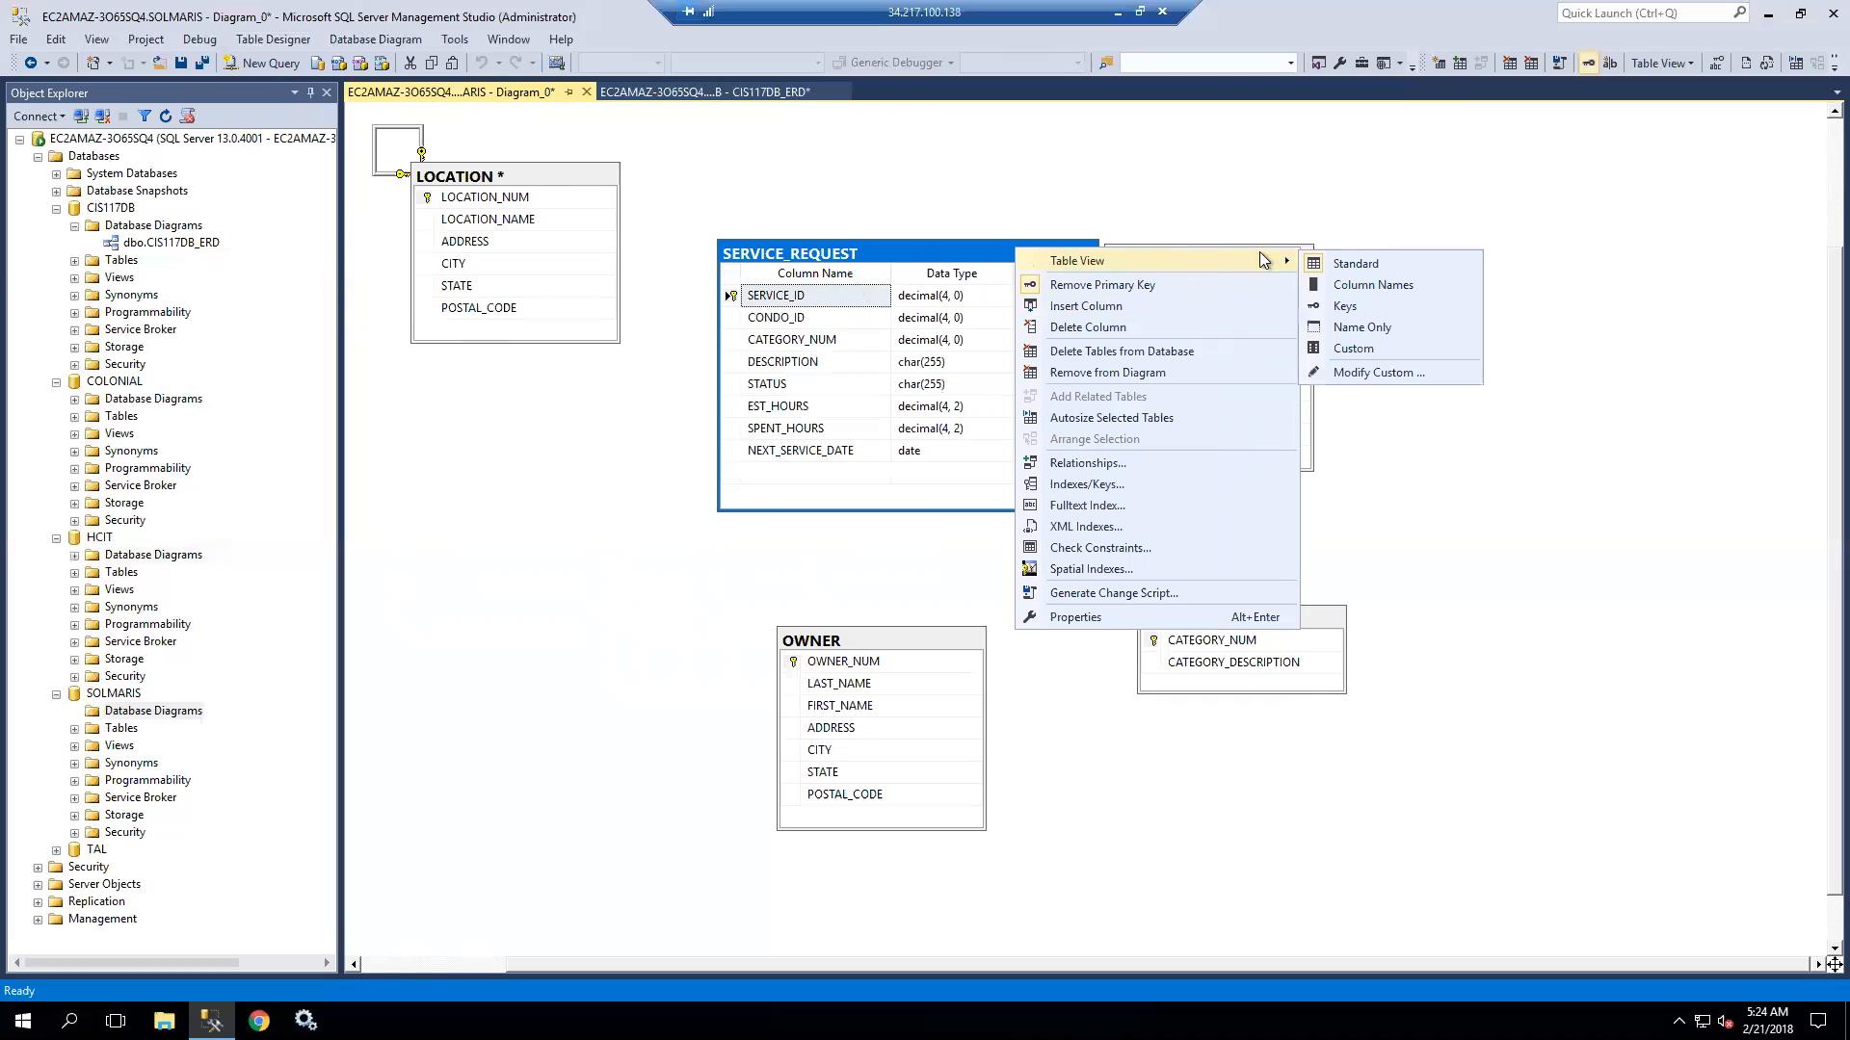
left_click(1325, 285)
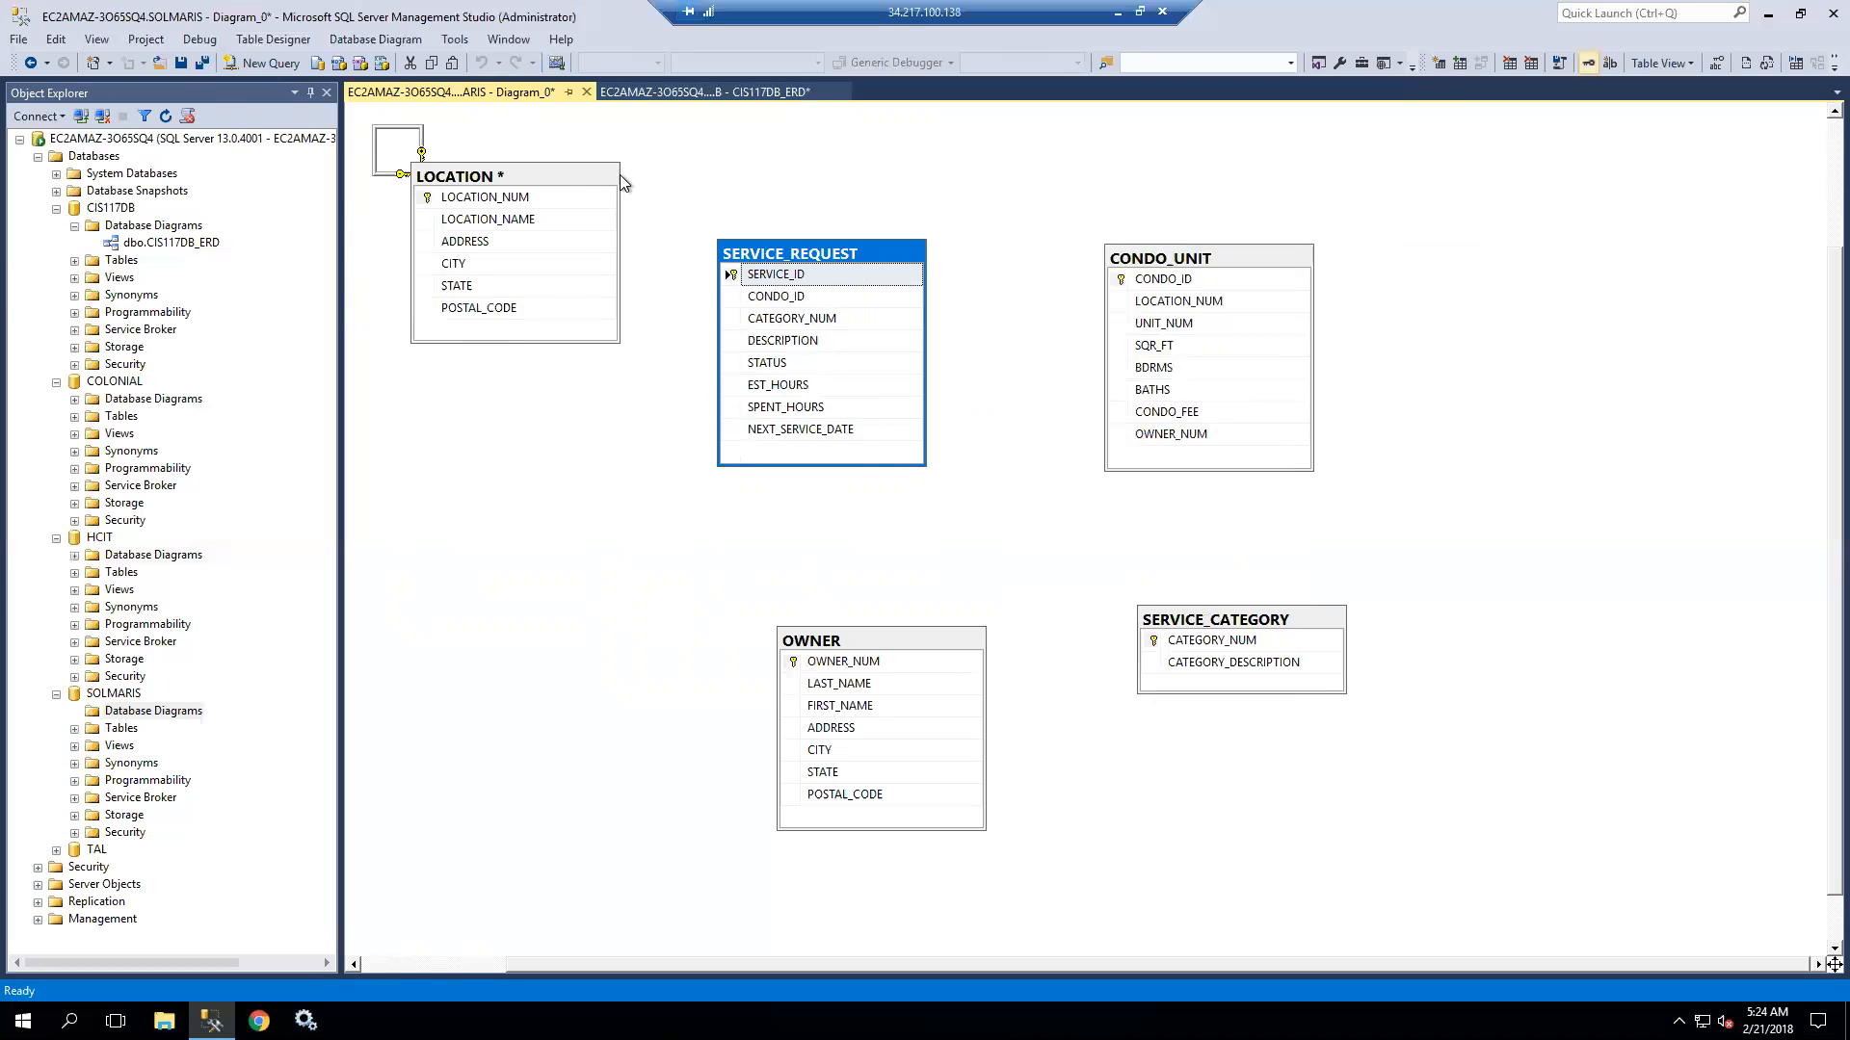
Close the SOLMARIS diagram and the CIS117DB_ERD diagram without saving changes to either one.
left_click(583, 93)
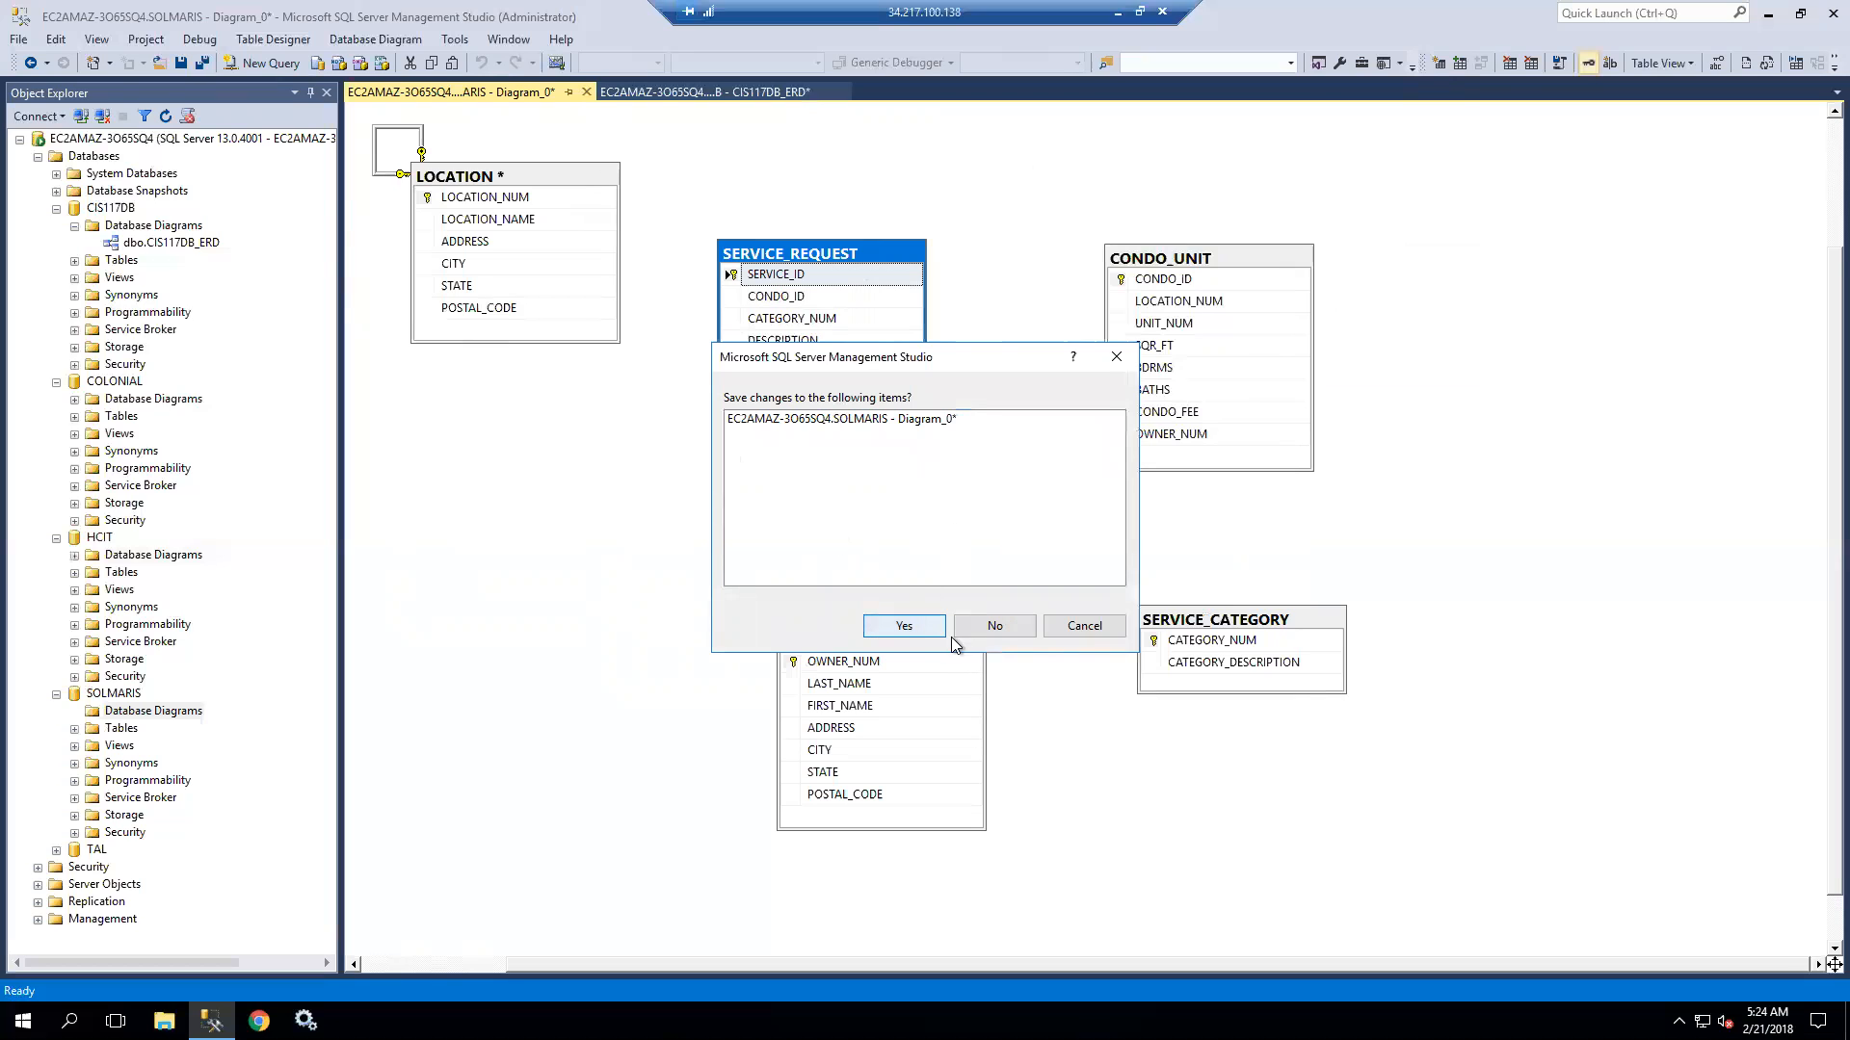
left_click(996, 626)
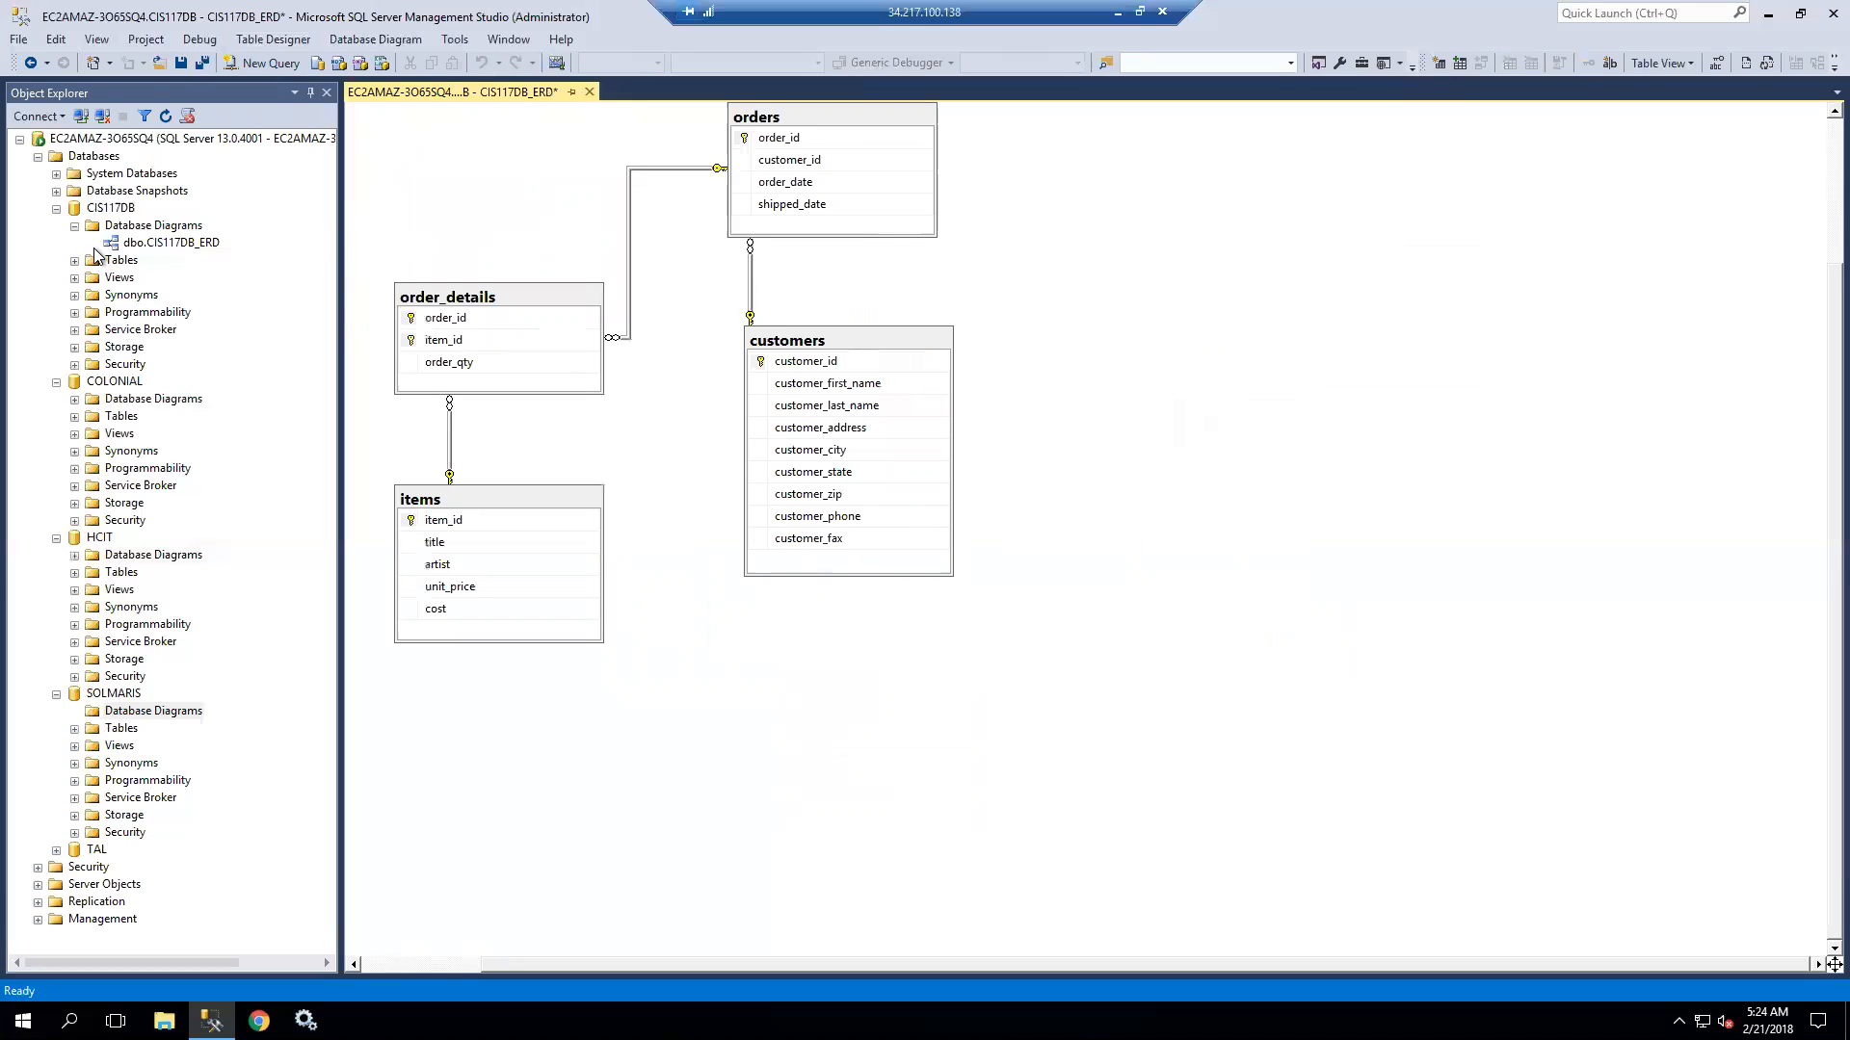
left_click(74, 226)
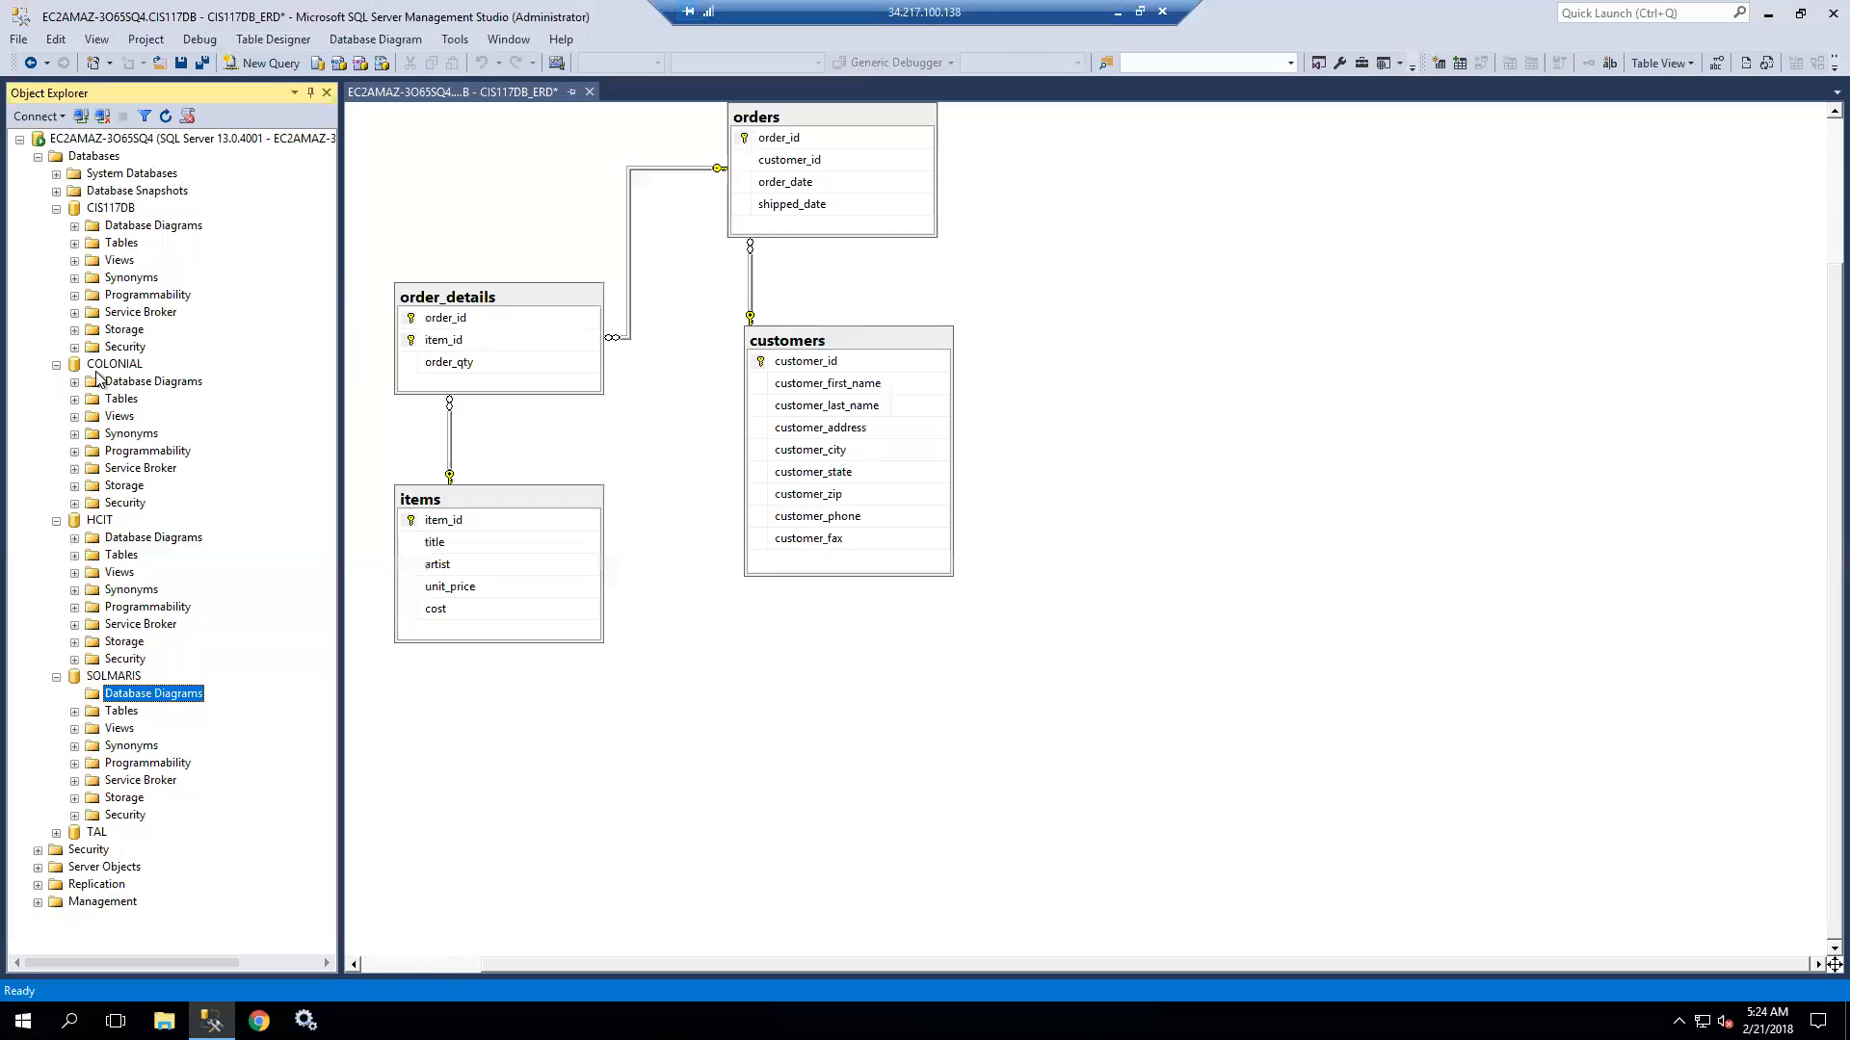
left_click(588, 92)
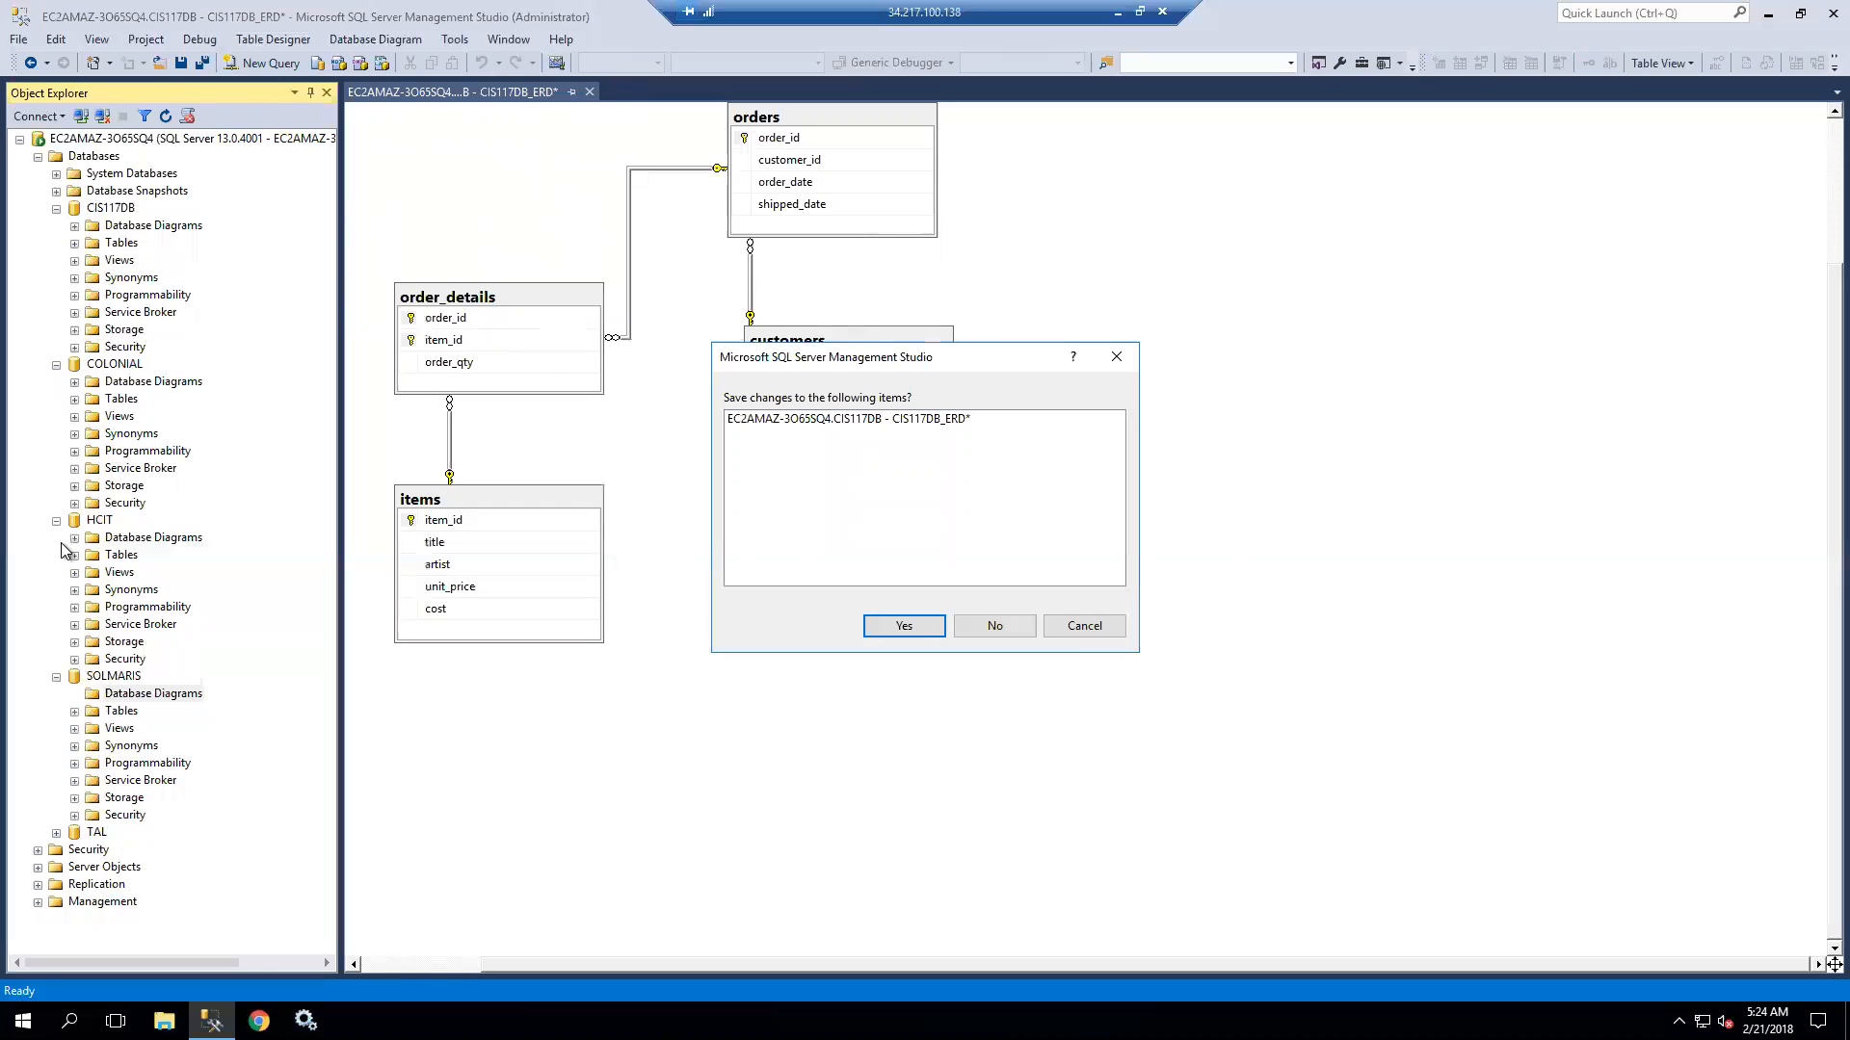
left_click(75, 544)
left_click(992, 627)
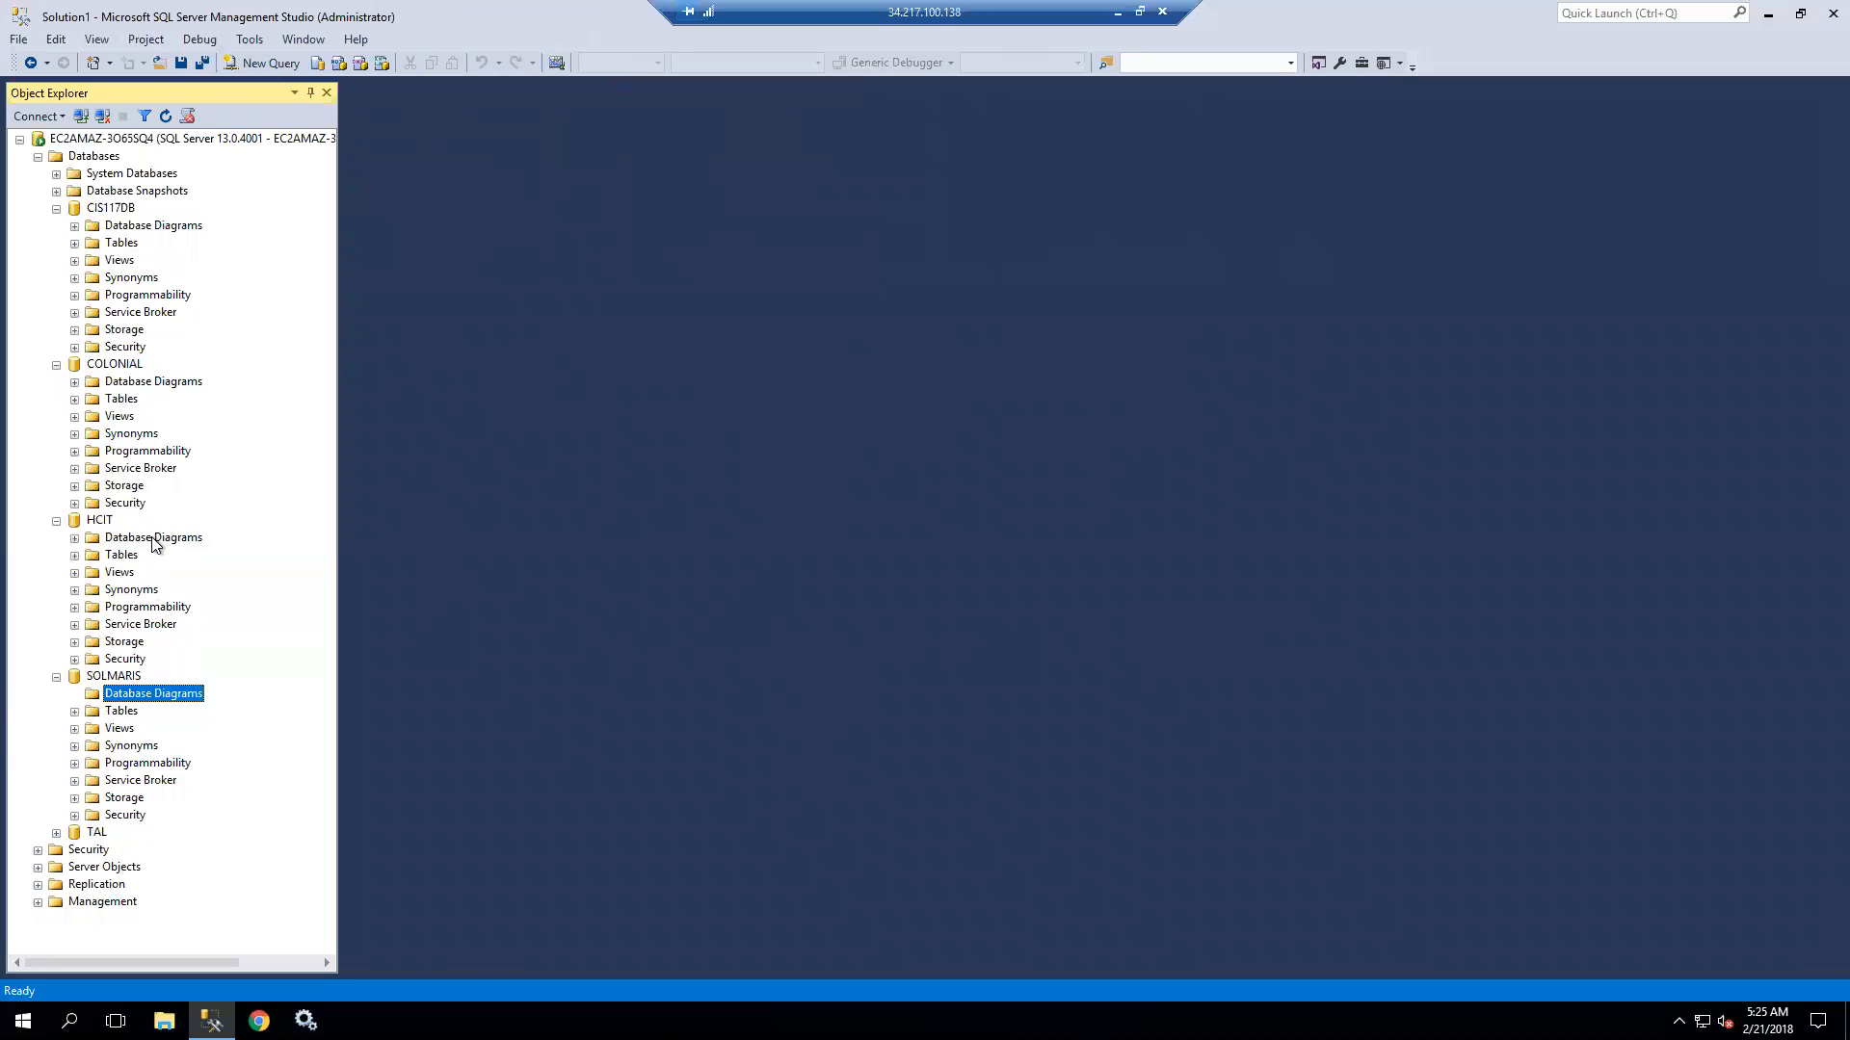
Open the HCIT_ERD diagram from the HCIT database's diagrams.
left_click(74, 538)
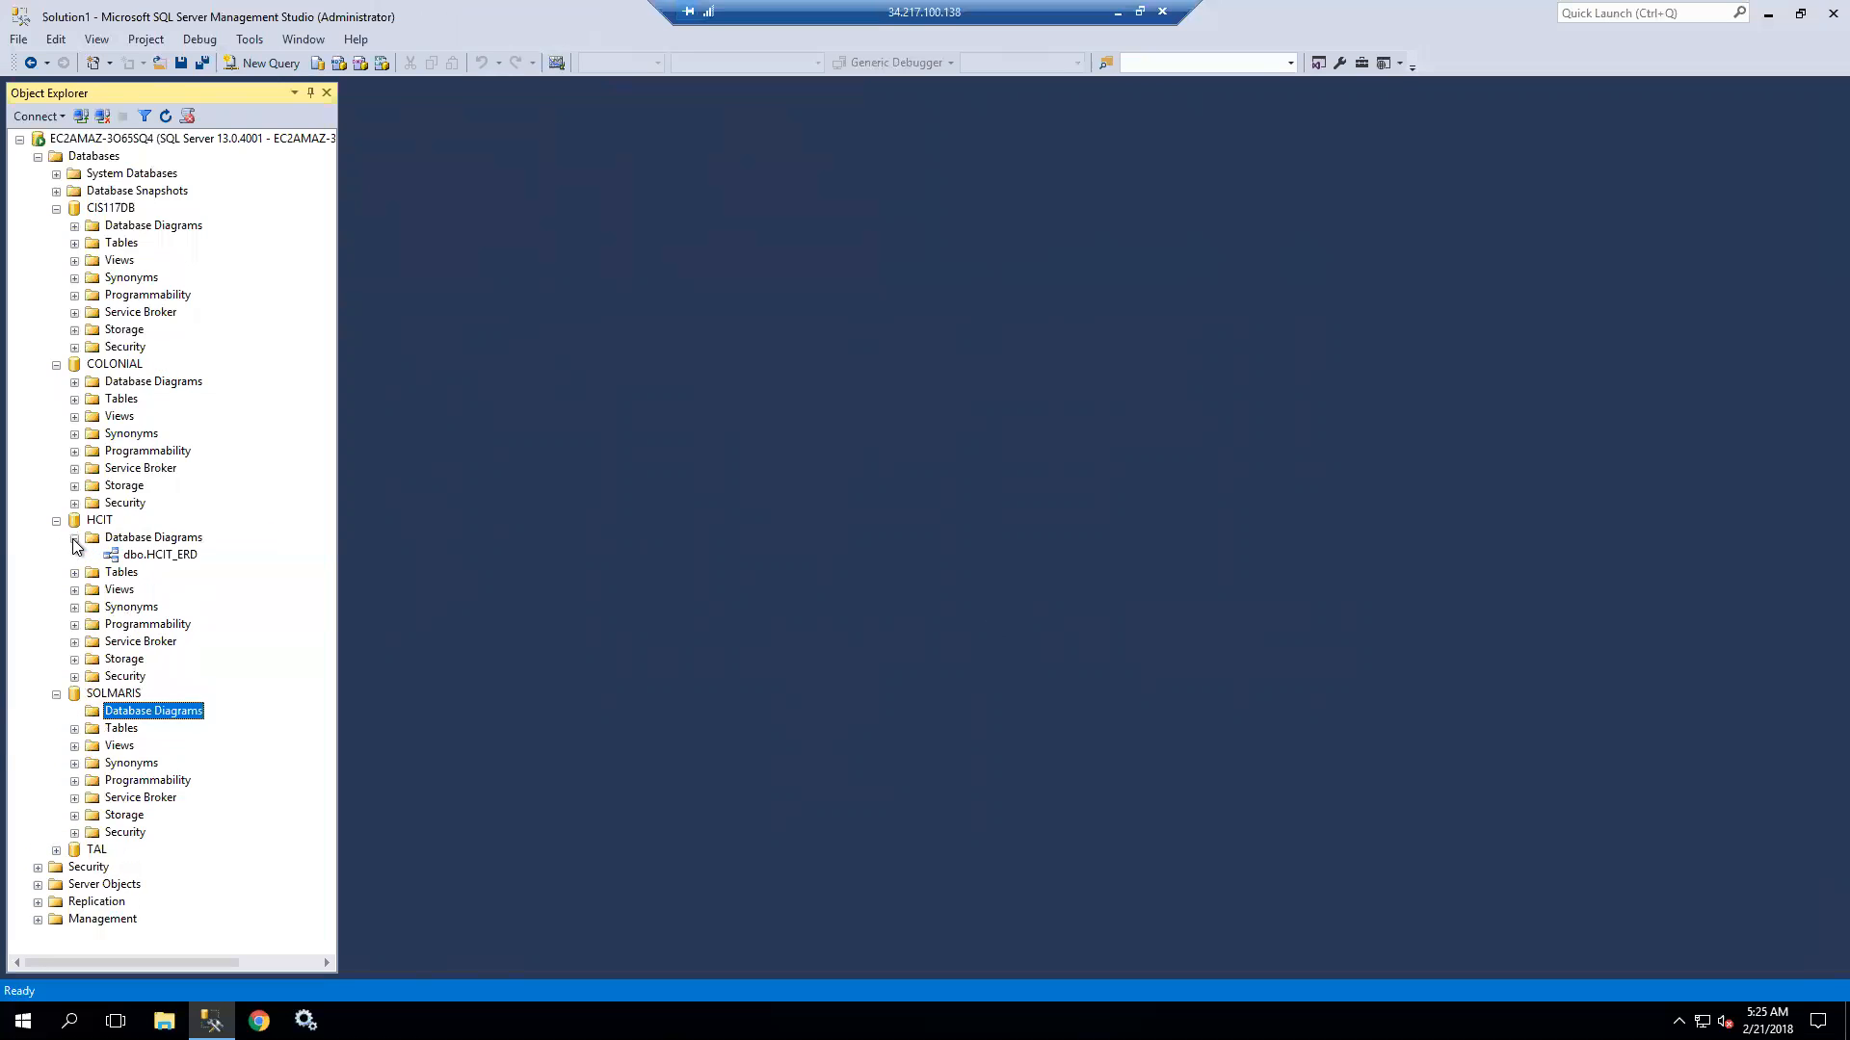
left_click(151, 557)
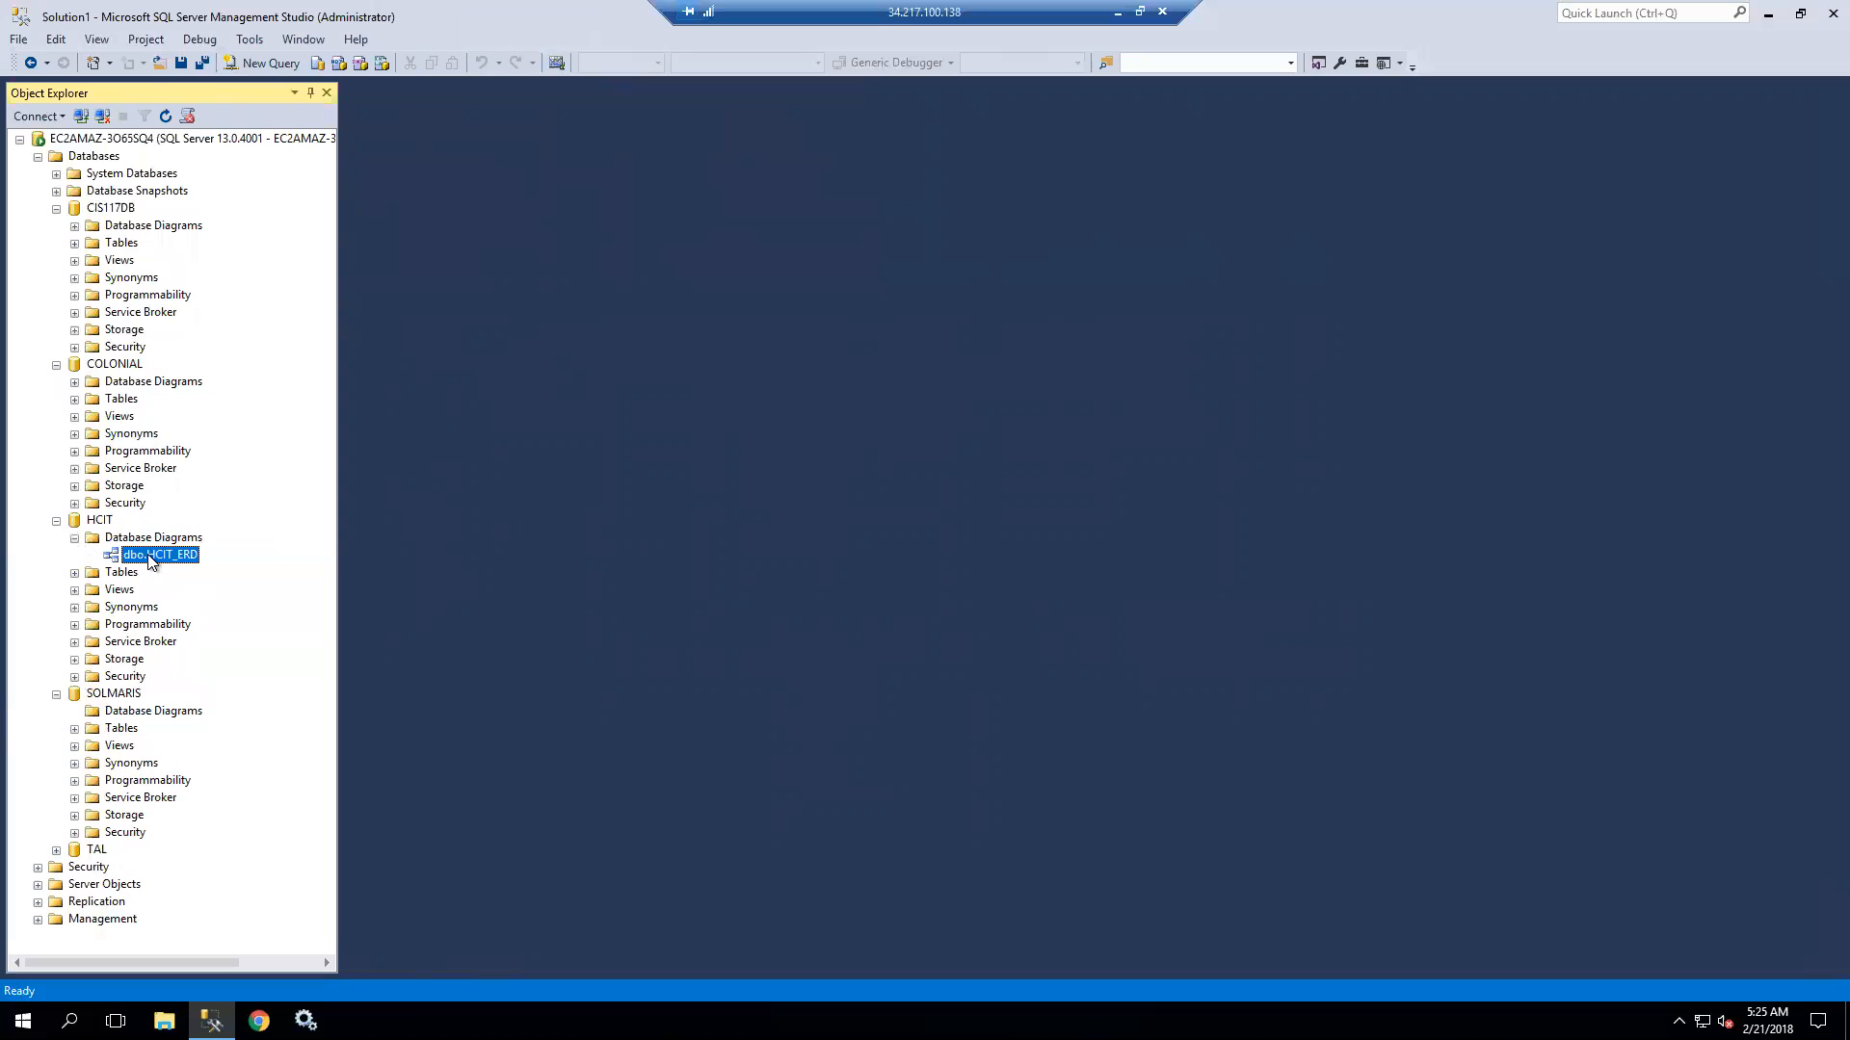
double_click(150, 556)
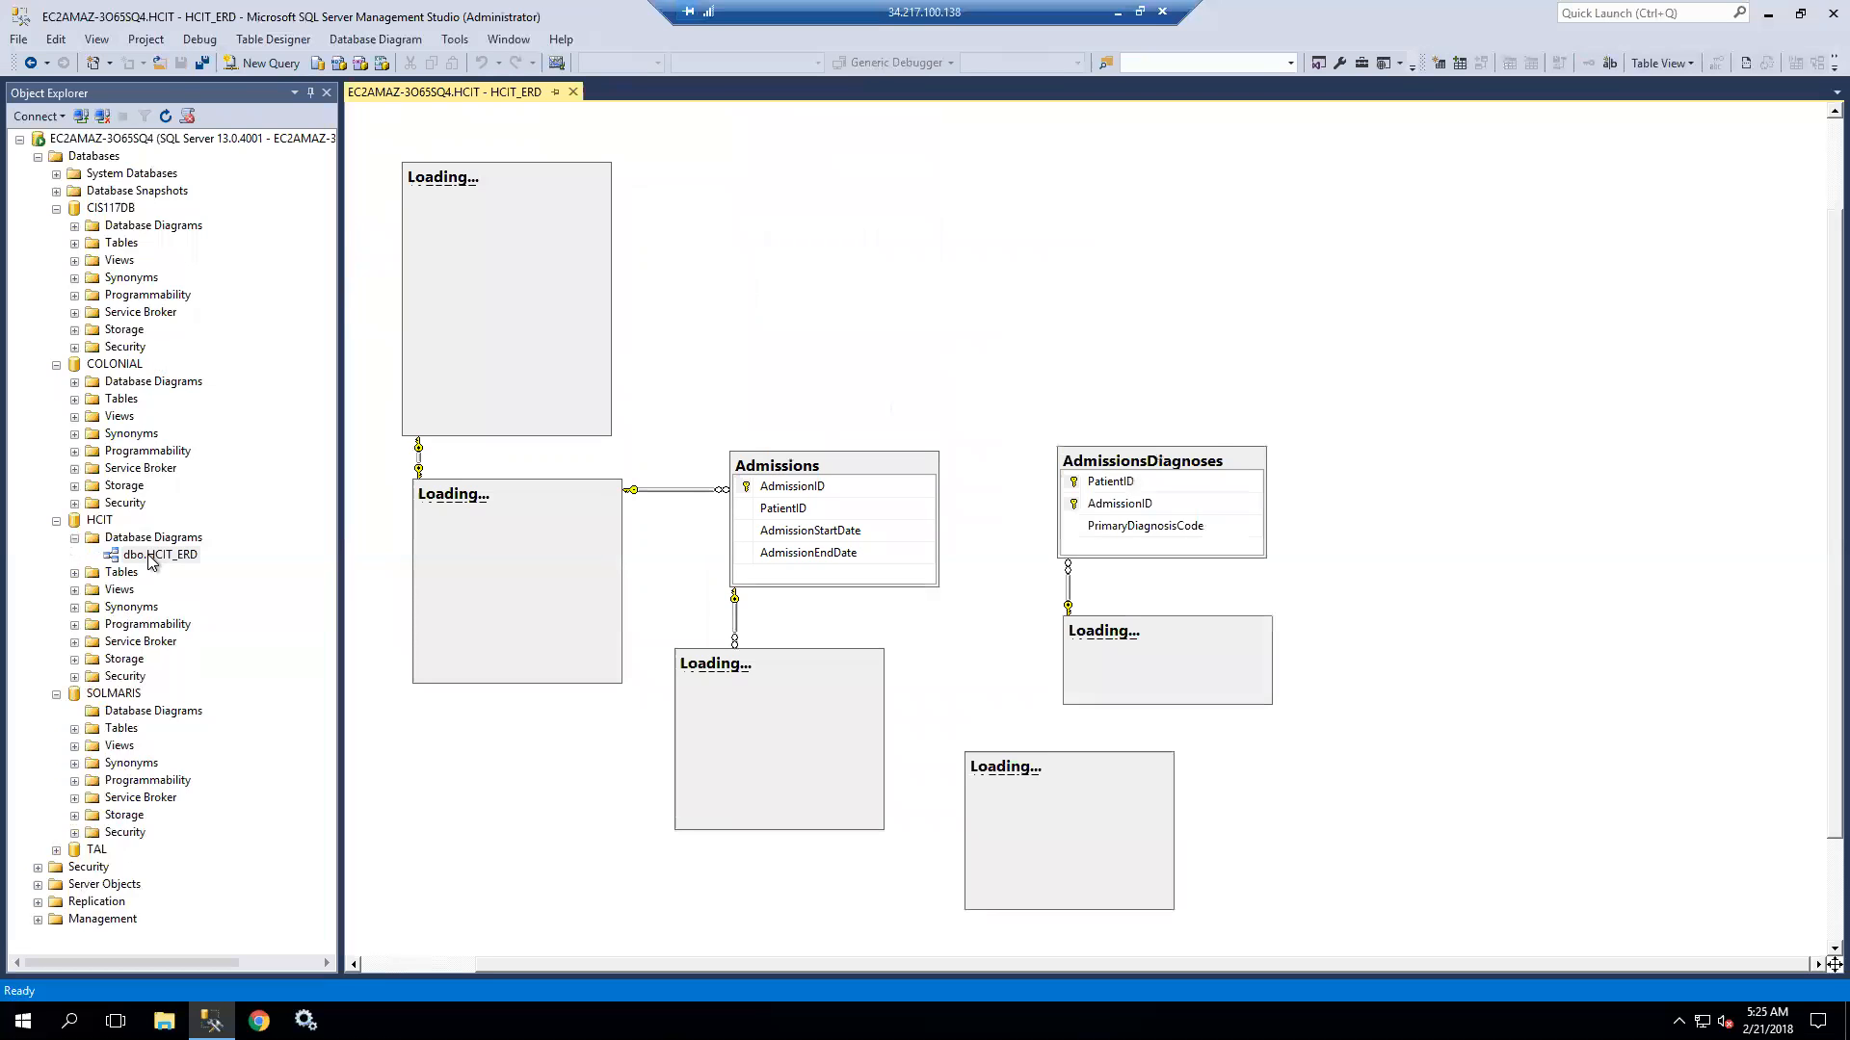